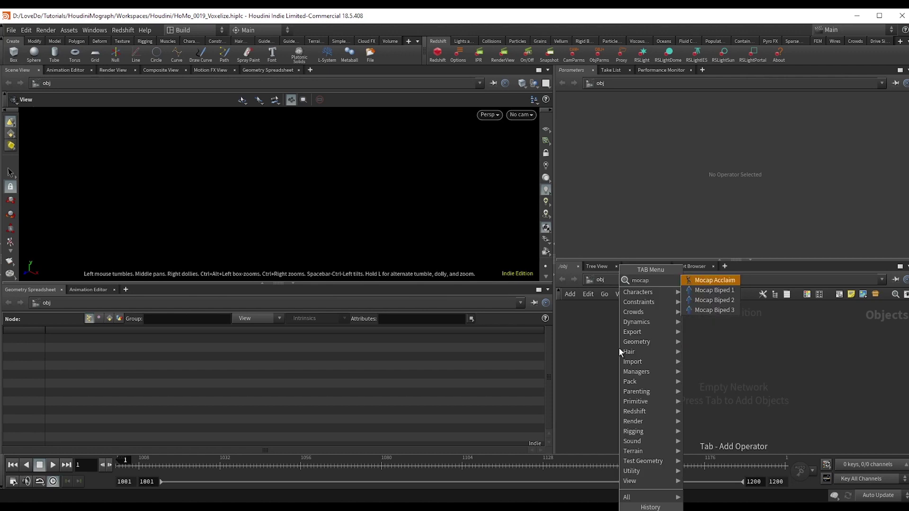
- Add a Mocap Biped 2 character to the empty object network
key("Down")
key("Down")
key("Return")
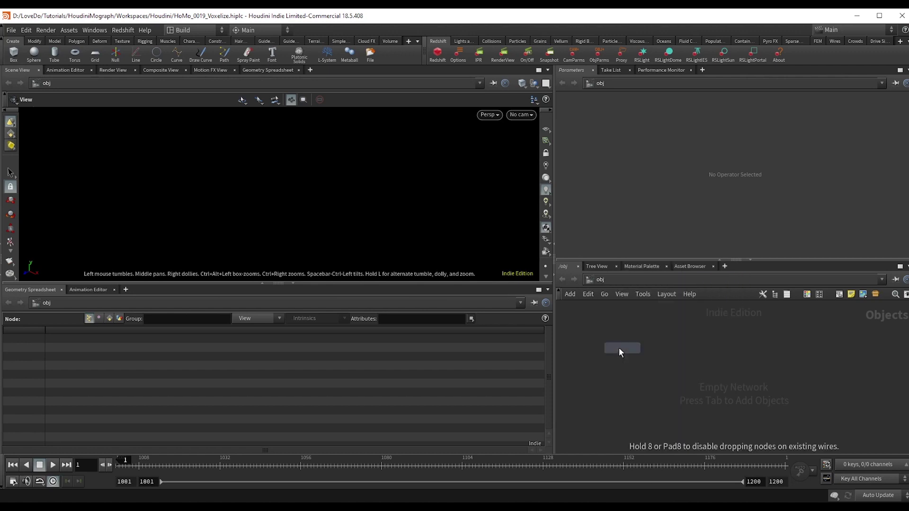
left_click(616, 350)
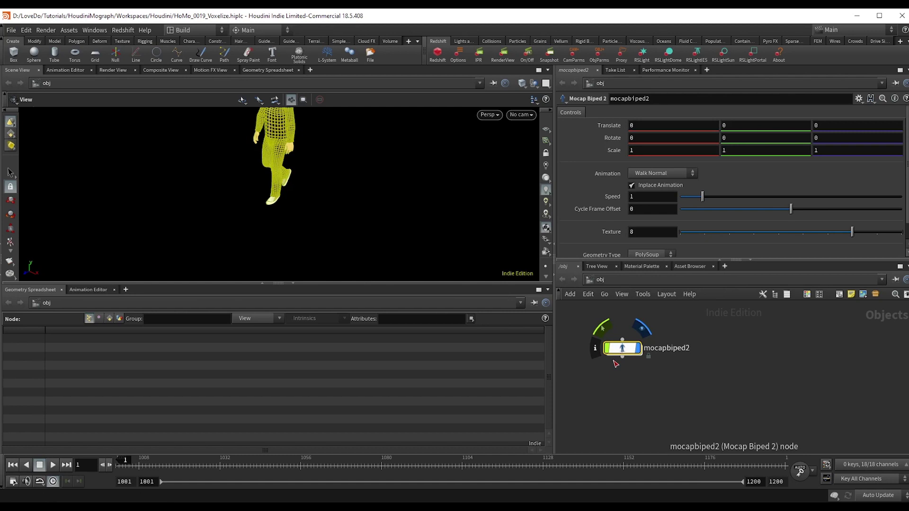
middle_click_drag(319, 188, 315, 205)
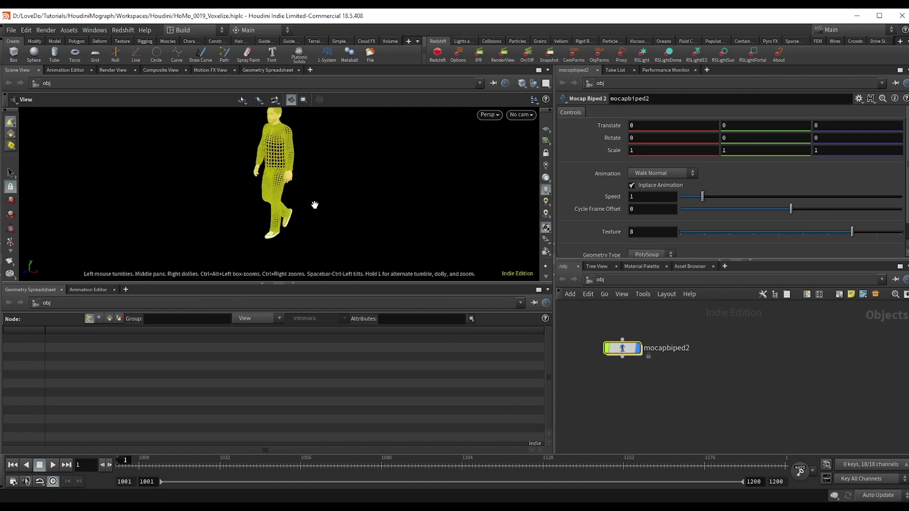
- Set the biped's animation to Jogging and scrub the timeline to frame 1086
left_click(669, 175)
left_click(650, 184)
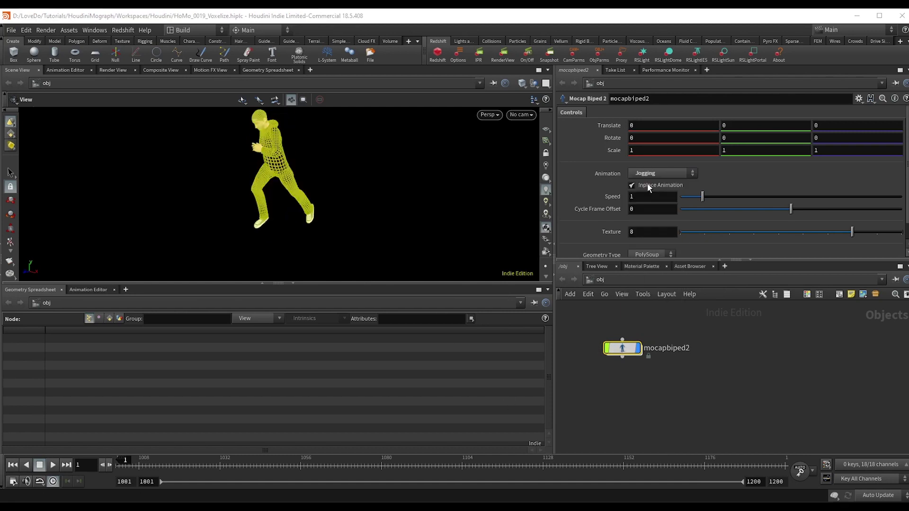
left_click_drag(118, 466, 402, 466)
- Hide the biped from the viewport, and create a Geometry object and go inside it
left_click(666, 385)
left_click(639, 348)
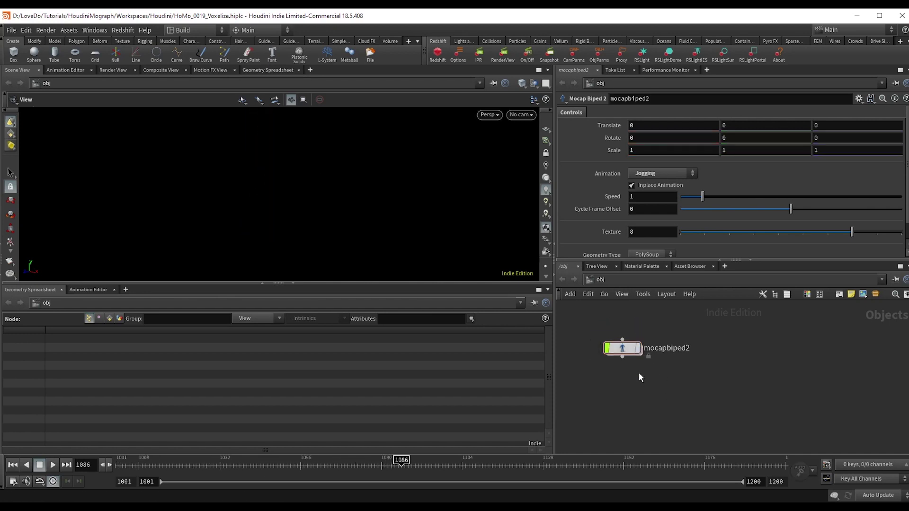
key("Tab")
type("geo")
key("Return")
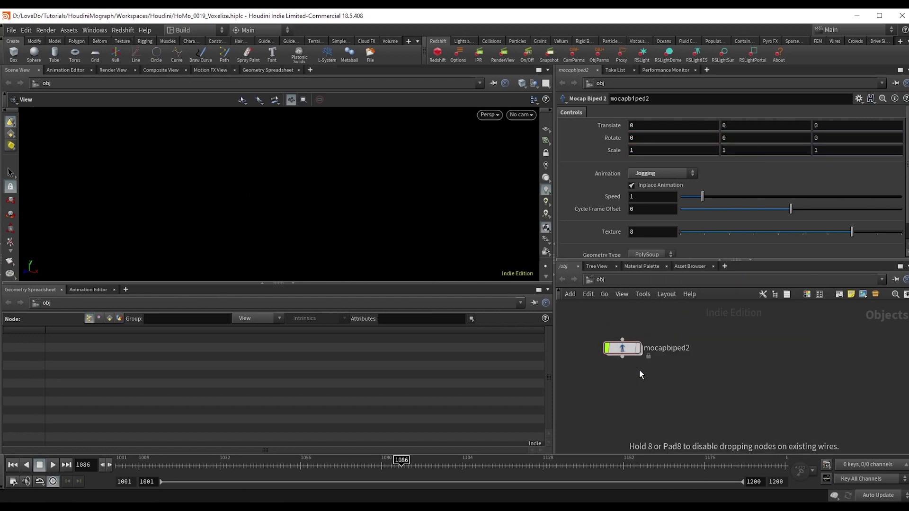
left_click(641, 375)
key("Return")
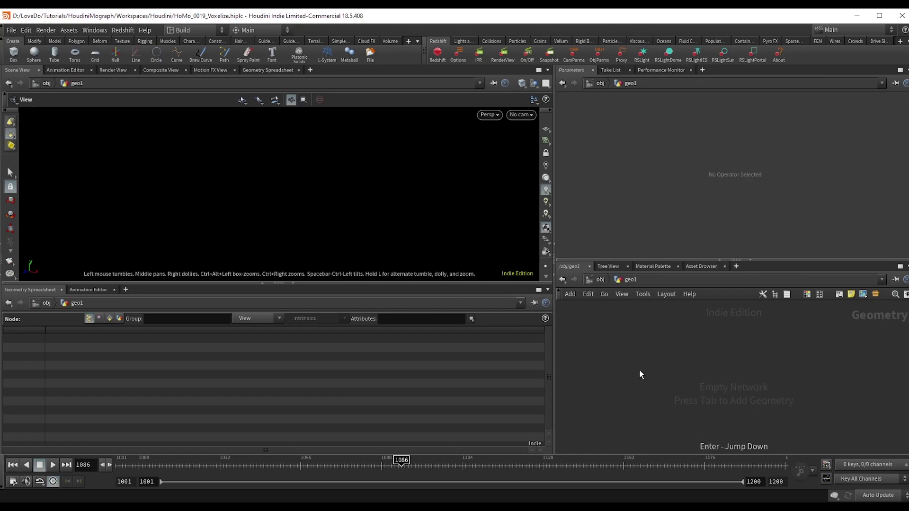
- Place an Object Merge node in the empty geometry network
key("Tab")
type("objec")
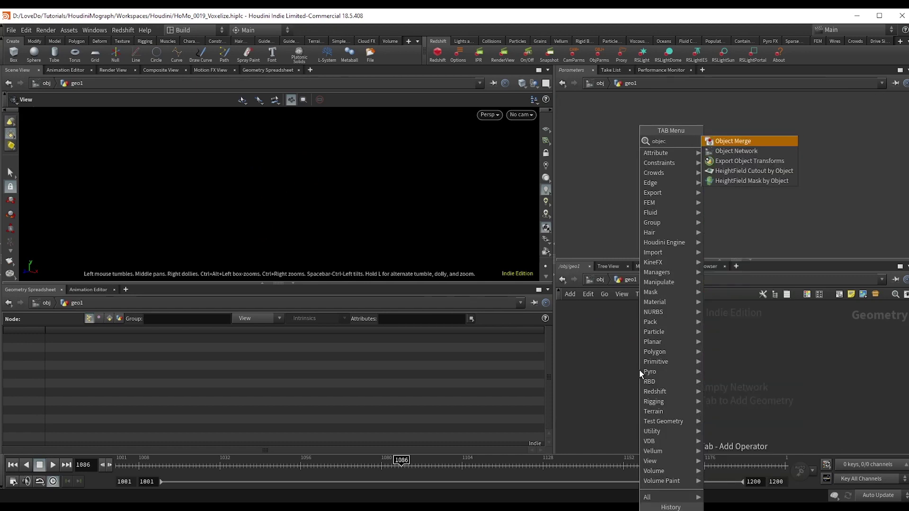
type("t m")
key("Return")
left_click(640, 370)
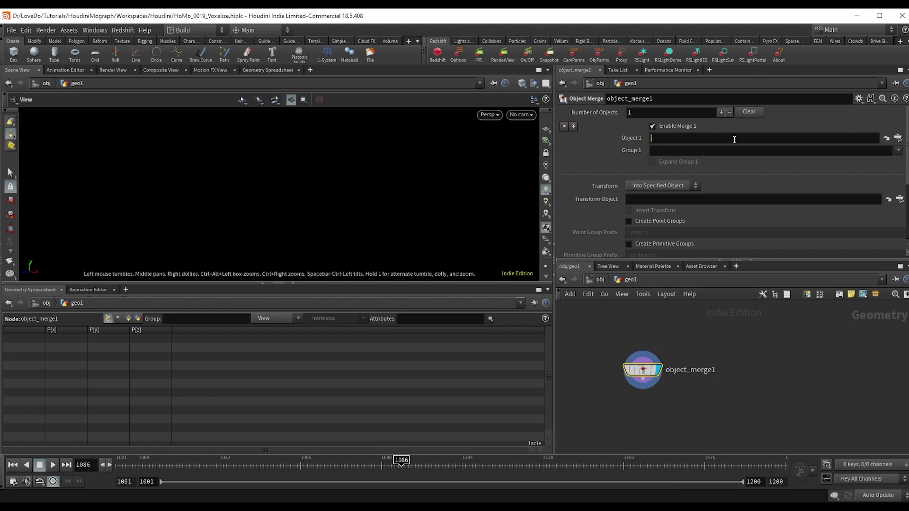
- Set the Object Merge's Object 1 to /obj/mocapbiped2/geo
left_click(897, 138)
left_click(849, 107)
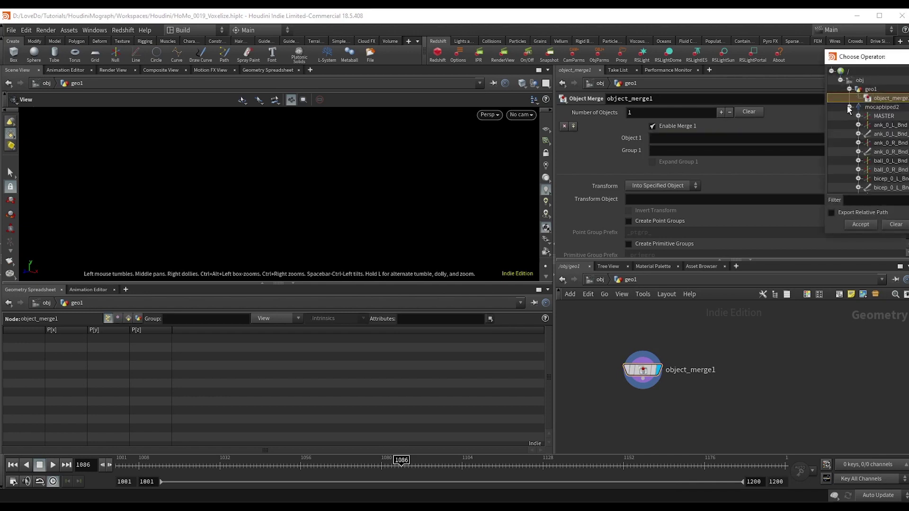
scroll(885, 118, "down", 6)
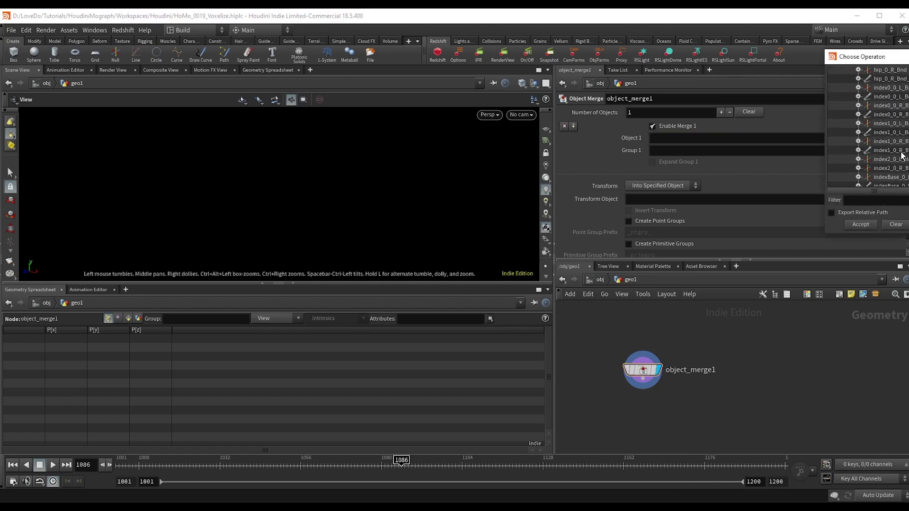
double_click(879, 123)
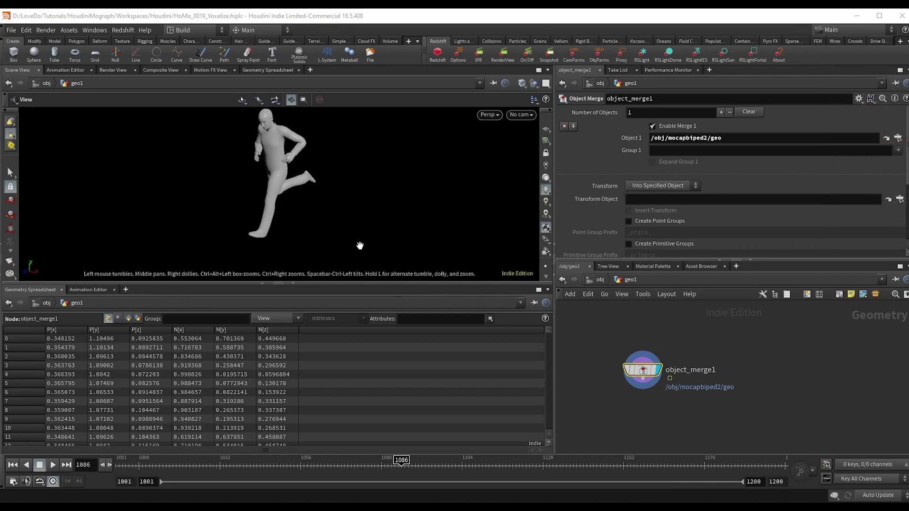
- Connect a Subdivide node after the Object Merge and display its result
right_click(643, 378)
type("sub")
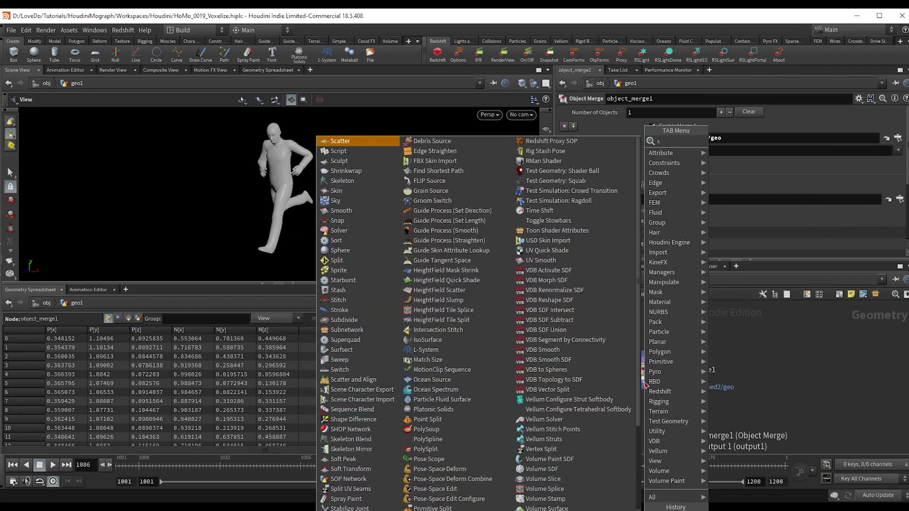
key("Return")
left_click(644, 406)
left_click(659, 406)
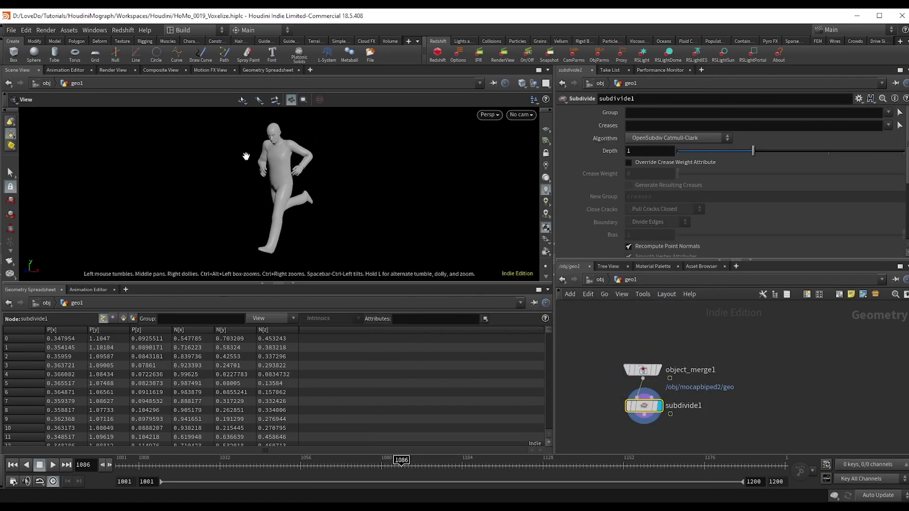
middle_click_drag(741, 397, 743, 363)
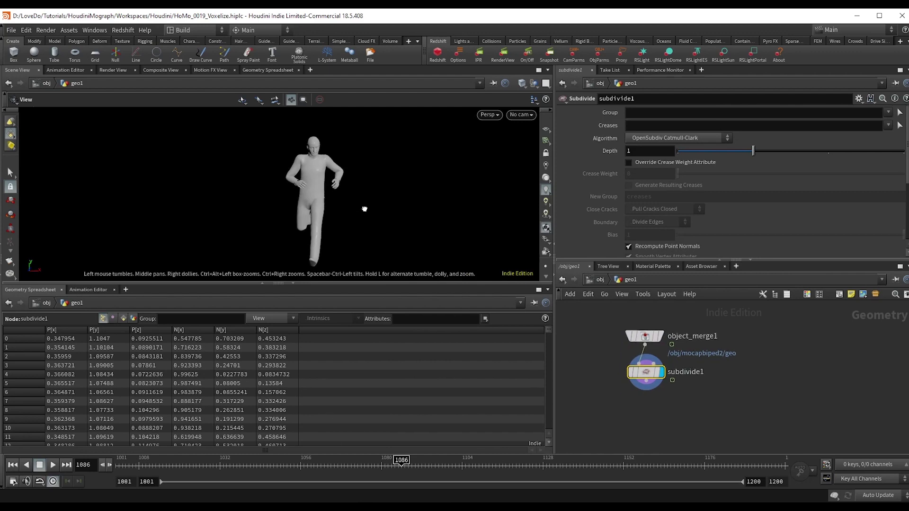
- Connect a Points from Volume node below the Subdivide and display its points
key("Tab")
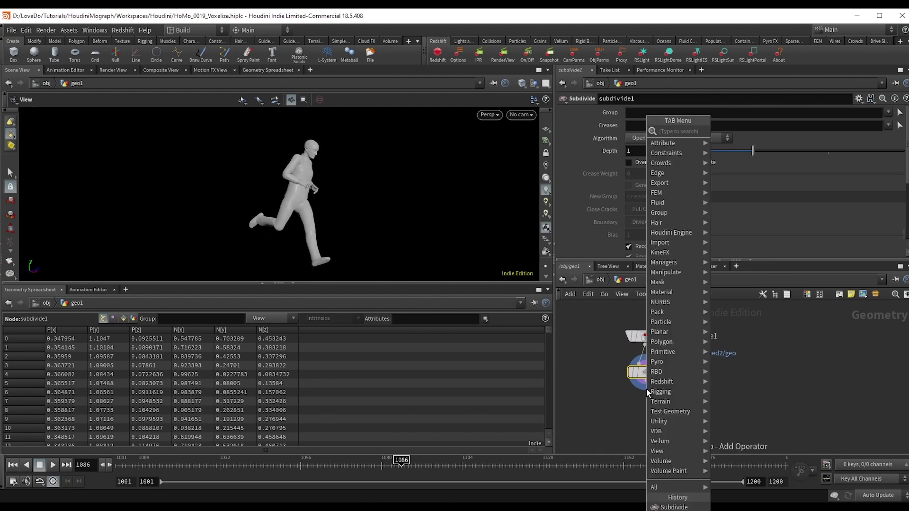
type("pointvol")
key("Return")
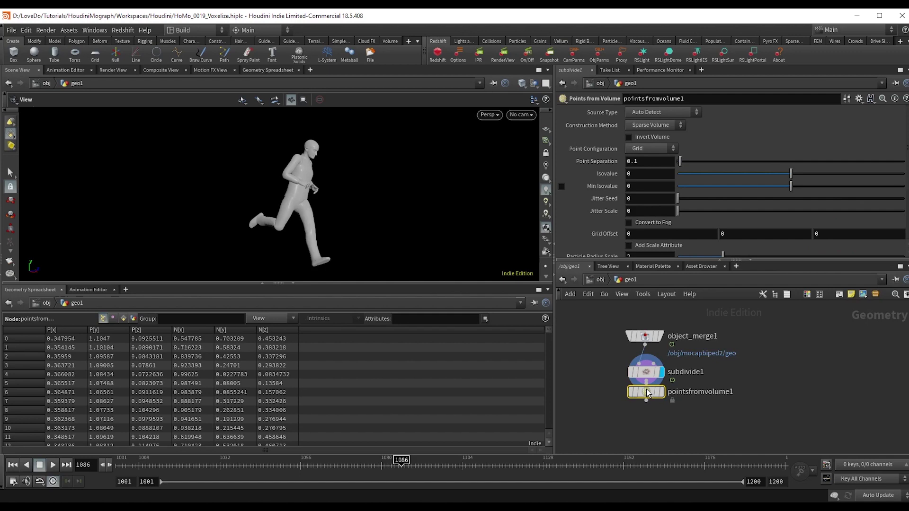
scroll(645, 388, "up", 3)
left_click_drag(327, 186, 261, 182)
right_click_drag(294, 174, 359, 173)
middle_click_drag(359, 172, 361, 180)
left_click_drag(361, 180, 304, 175)
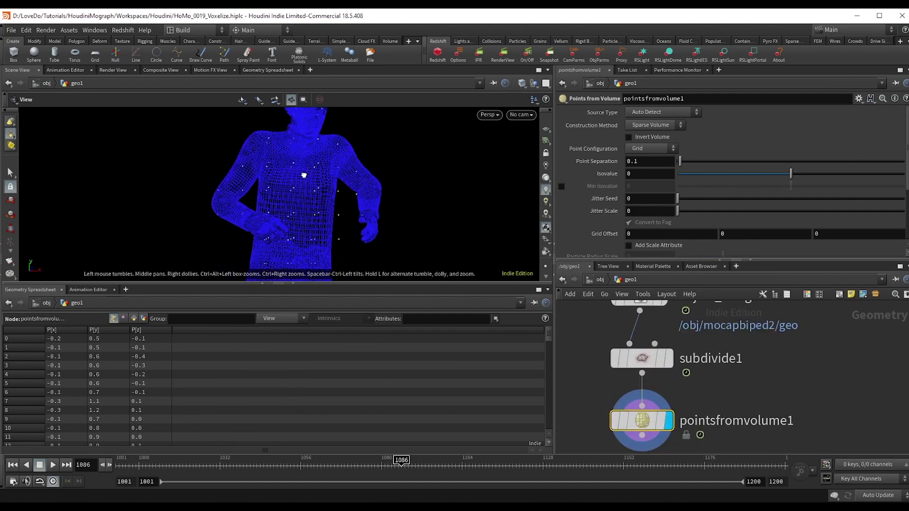
- Set the Point Separation of the Points from Volume node to 0.02
right_click_drag(316, 221, 463, 187)
left_click(641, 159)
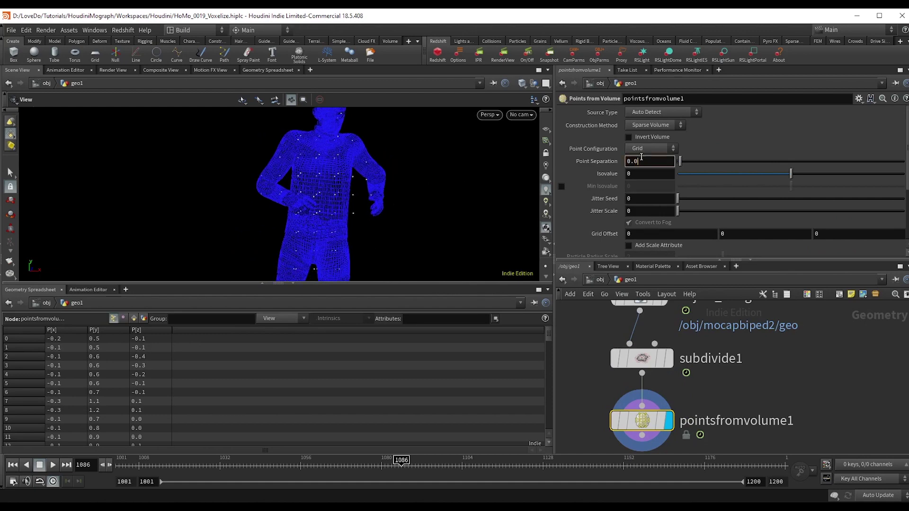
type("0.02")
key("Return")
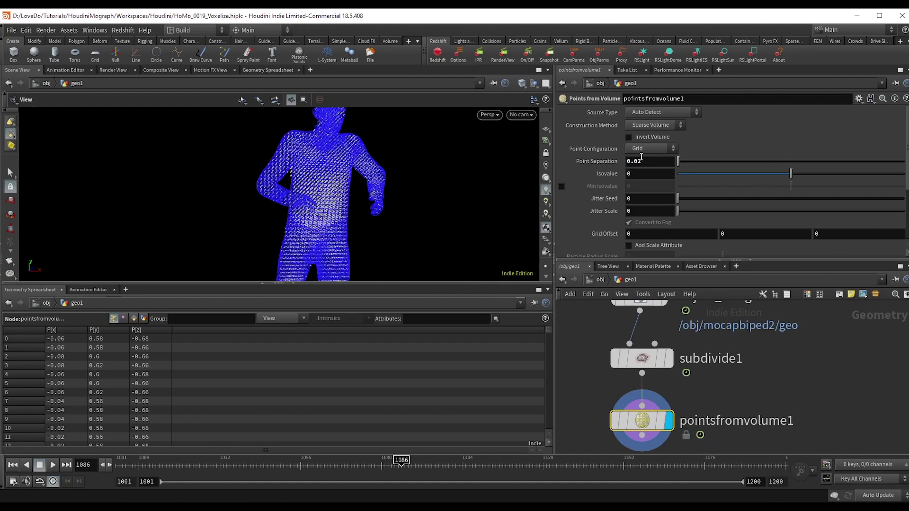
left_click_drag(273, 192, 580, 308)
- Add a Box node beside the Points from Volume node
scroll(751, 415, "down", 4)
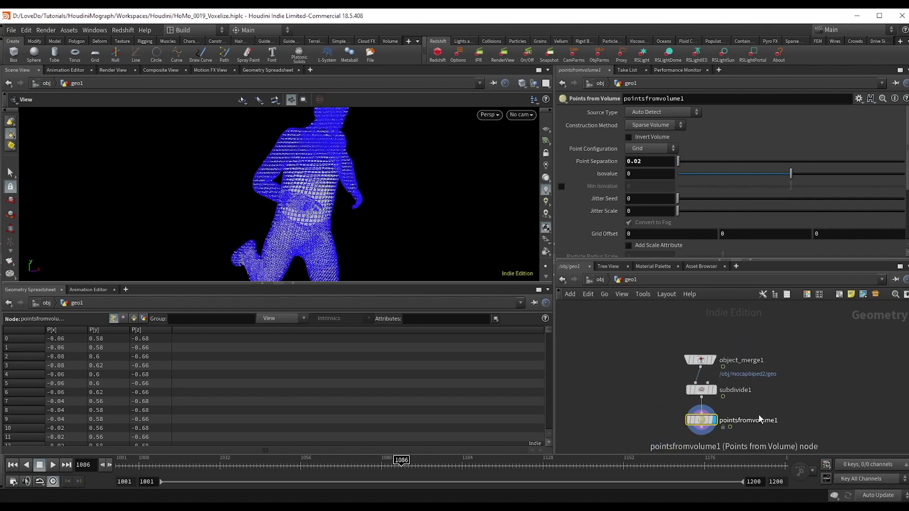
middle_click_drag(722, 426, 725, 380)
scroll(725, 381, "up", 3)
middle_click_drag(615, 387, 627, 357)
key("Tab")
type("box")
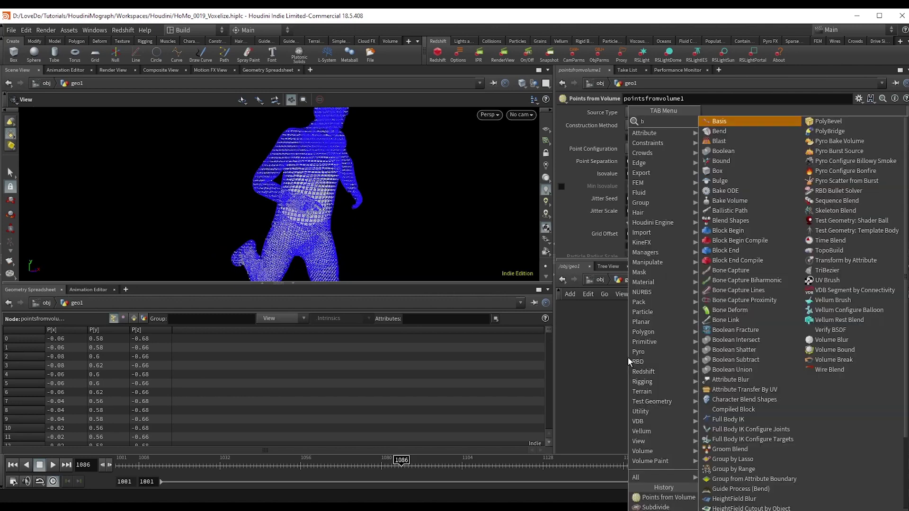
key("Return")
left_click(628, 361)
- Add a Pack node below the box and wire the box into it
key("Tab")
type("pack")
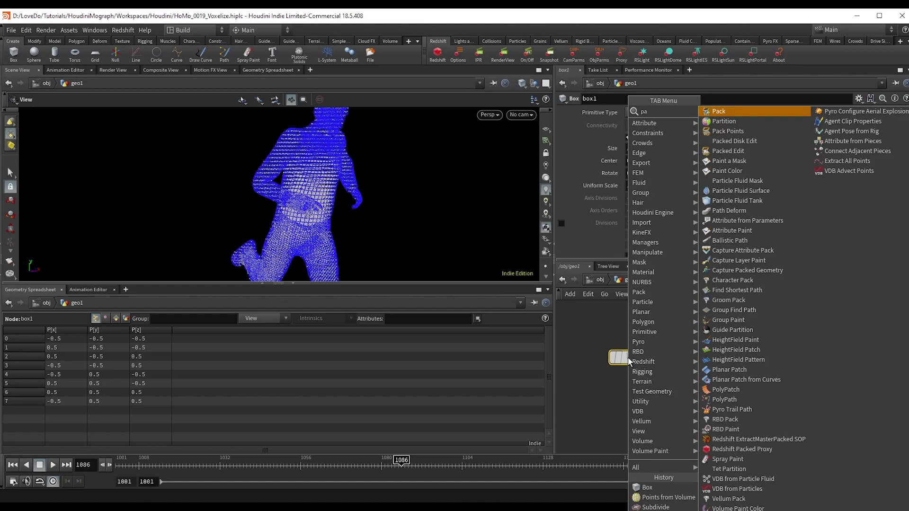
key("Return")
left_click(631, 404)
left_click(631, 386)
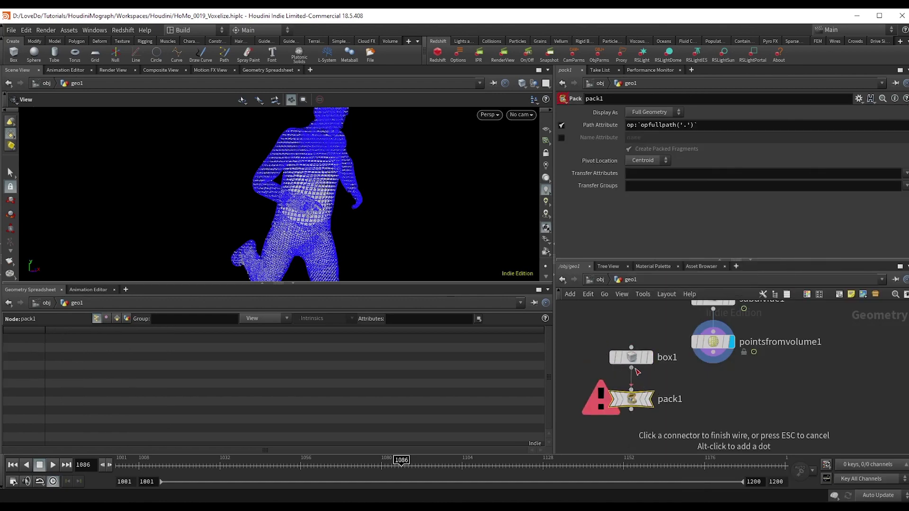
left_click(632, 368)
- Add a Copy to Points node with the packed box as its source and the Points from Volume output as its target points
key("Tab")
type("copy")
key("Return")
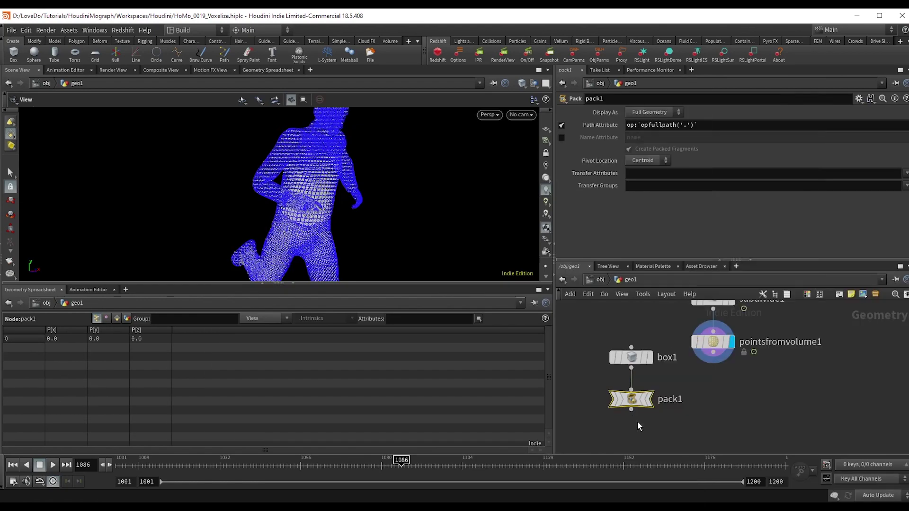
left_click(638, 422)
left_click(646, 434)
left_click(713, 352)
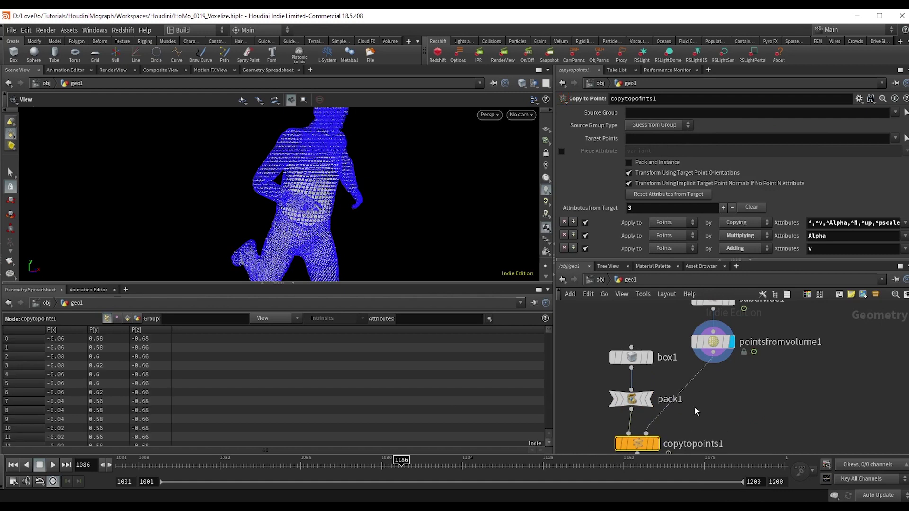
- Display the Copy to Points result and shift the node to sit between its two input branches
left_click(655, 444)
left_click_drag(638, 446, 677, 442)
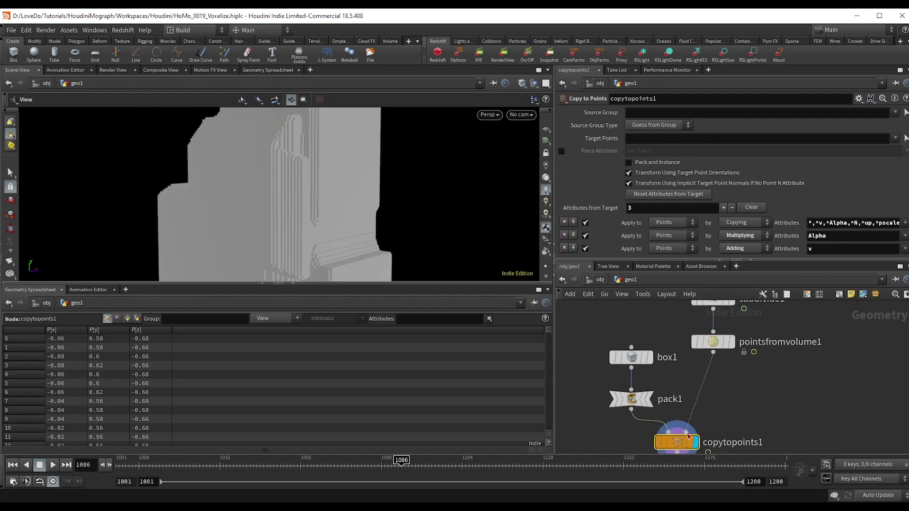
scroll(711, 411, "down", 4)
scroll(347, 219, "down", 4)
middle_click_drag(336, 224, 331, 196)
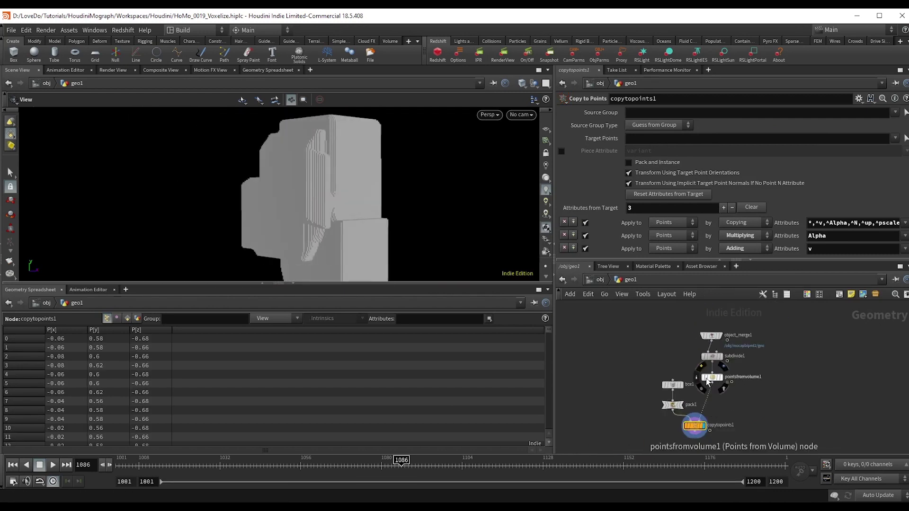
- Link the box's Uniform Scale to the Points from Volume node's Point Separation with a relative reference
left_click(707, 378)
right_click(648, 163)
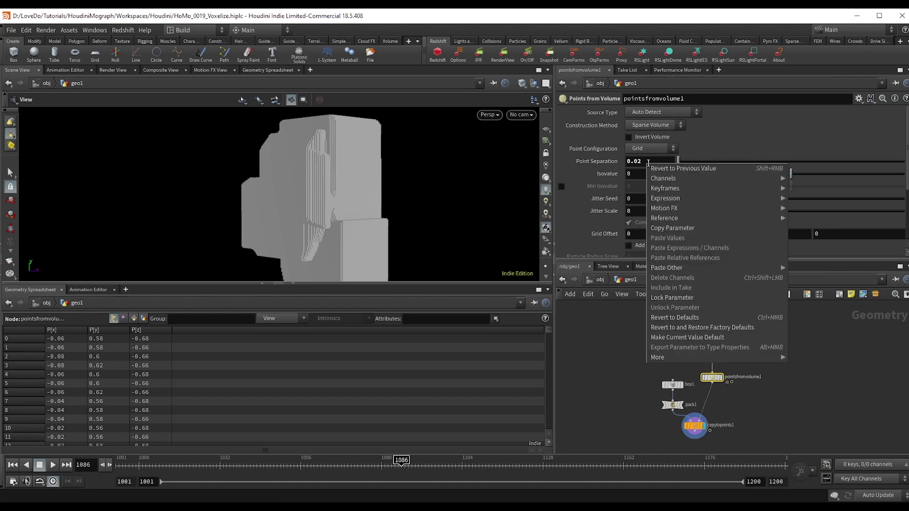
left_click(673, 229)
left_click(673, 385)
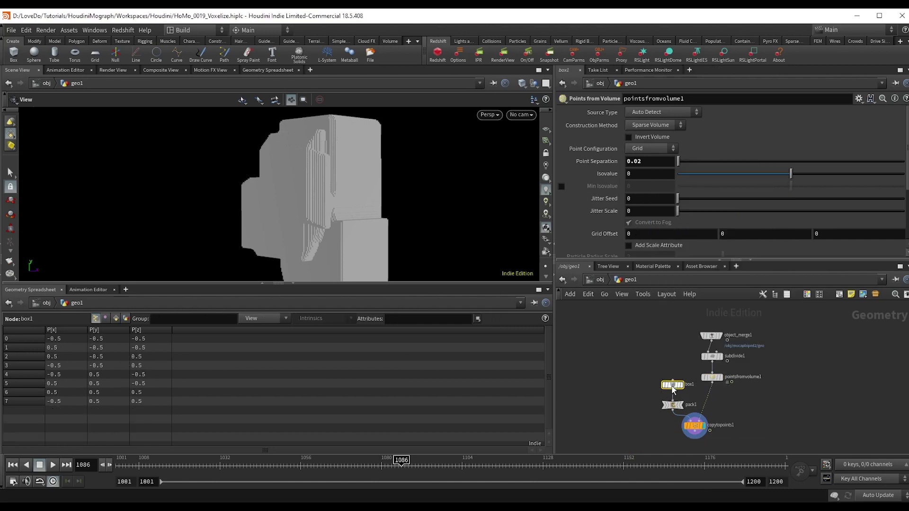
right_click(646, 184)
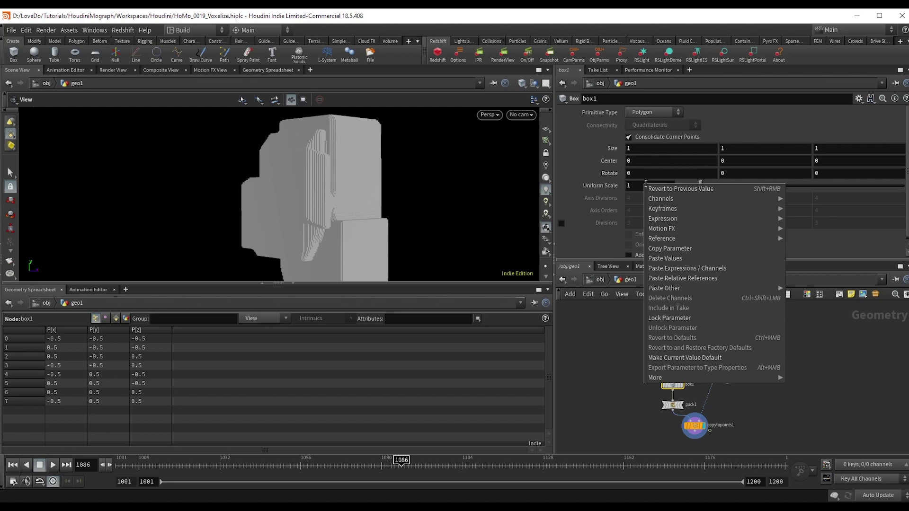
left_click(687, 278)
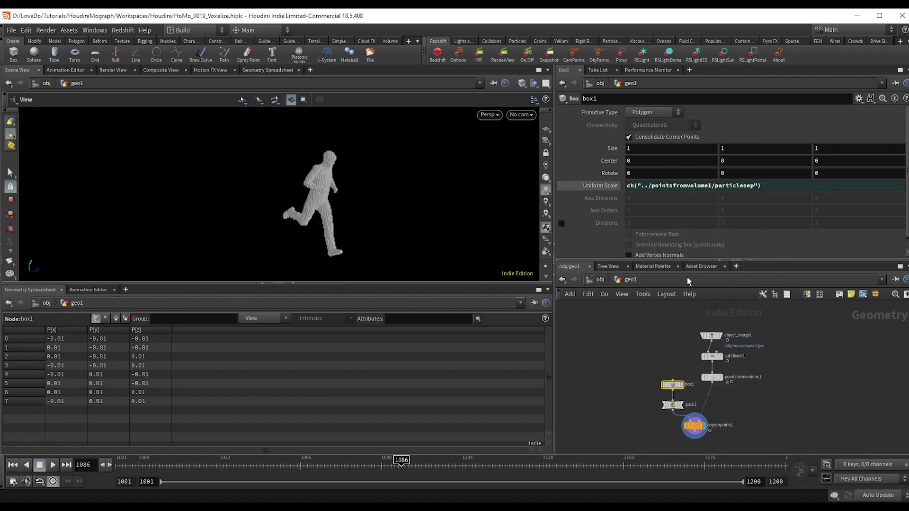
- Play the animation to check the voxelized runner in motion, and stop the playback
scroll(487, 148, "up", 3)
scroll(371, 142, "up", 3)
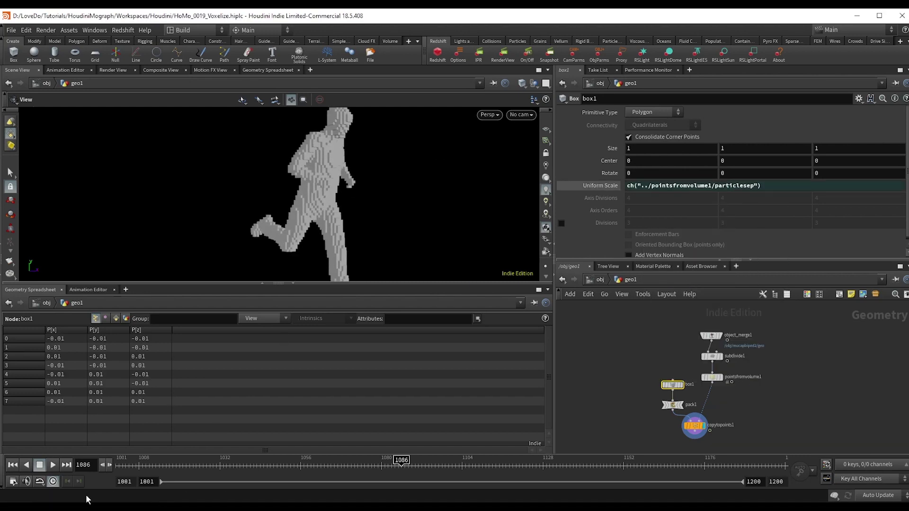
left_click(54, 466)
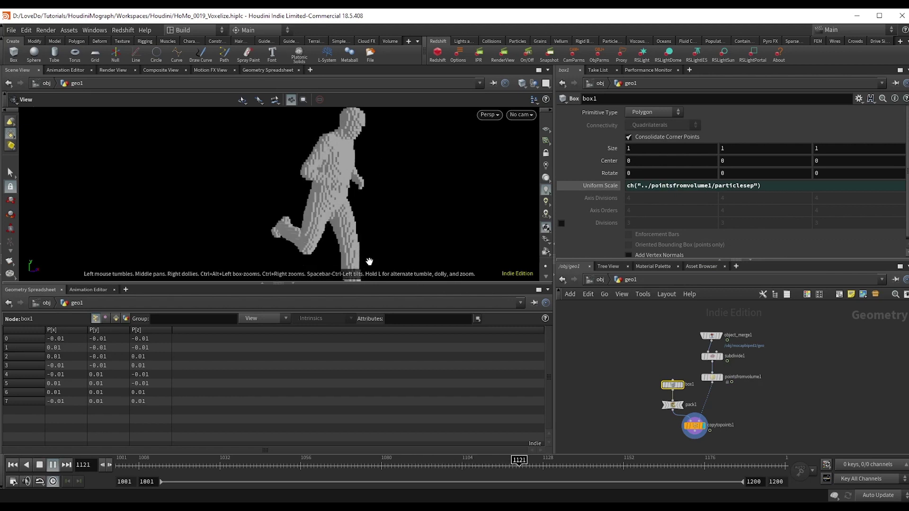
left_click(53, 466)
scroll(822, 391, "up", 3)
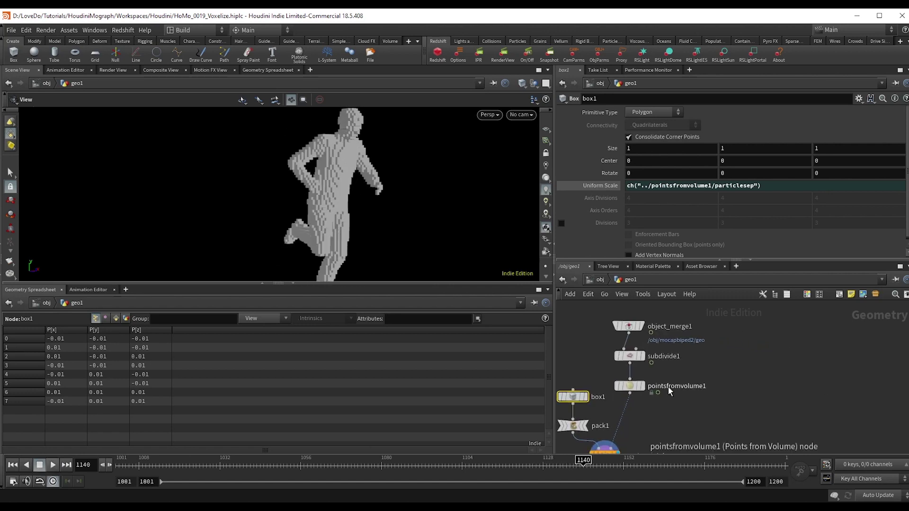
- Add a Time Shift node after the Subdivide, delete its Frame channel to freeze it at frame 1140, and display it
key("Tab")
type("times")
key("Return")
left_click(675, 342)
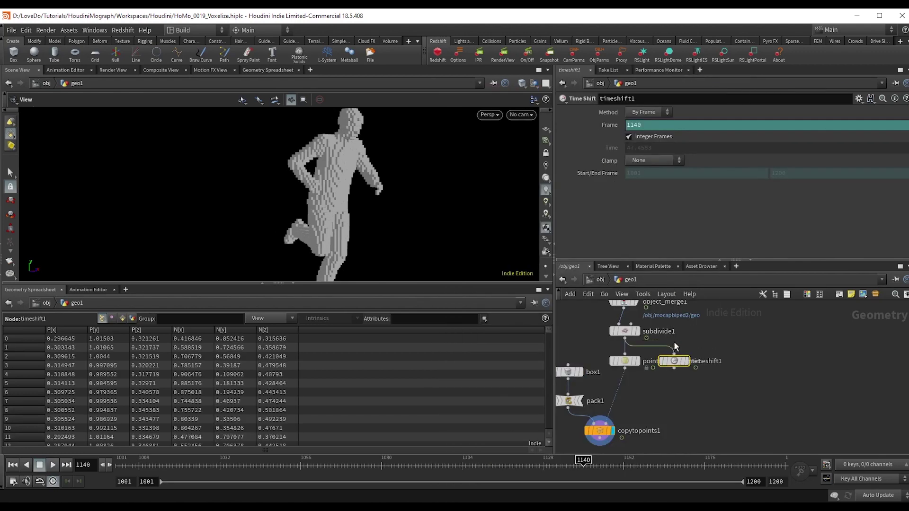
right_click(617, 125)
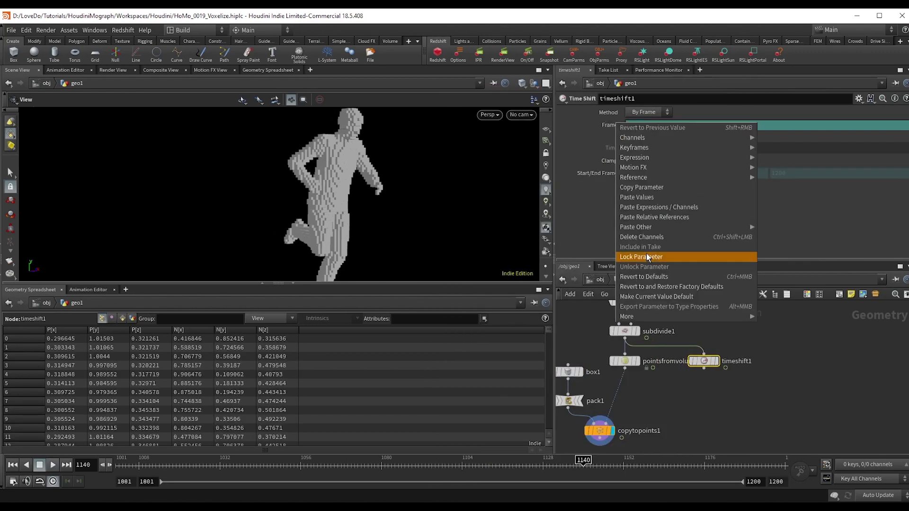
left_click(646, 254)
scroll(731, 356, "up", 3)
left_click(731, 356)
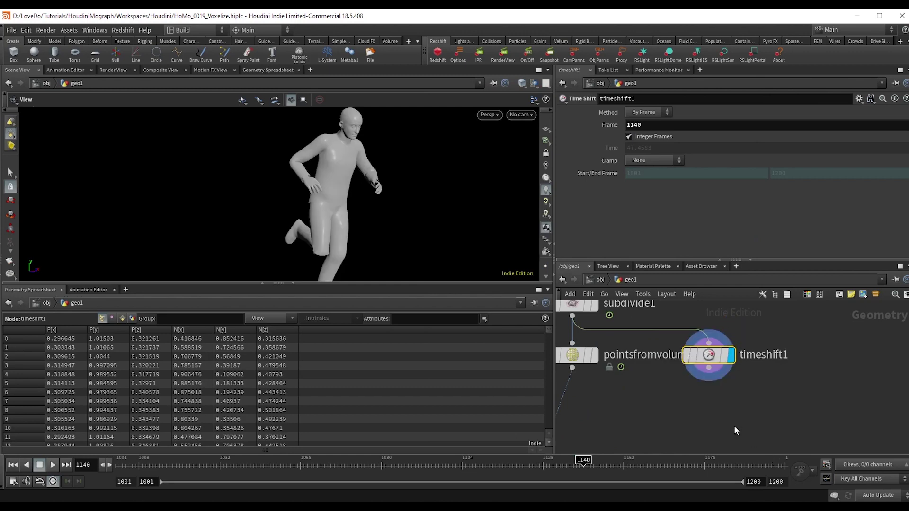
- Add a Point VOP node below the Time Shift
key("Tab")
type("pointvop")
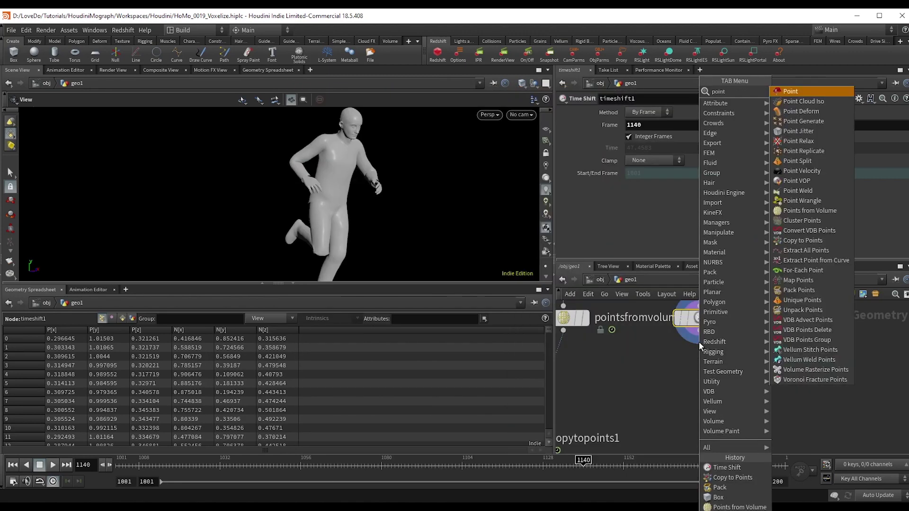
key("Return")
key("Return")
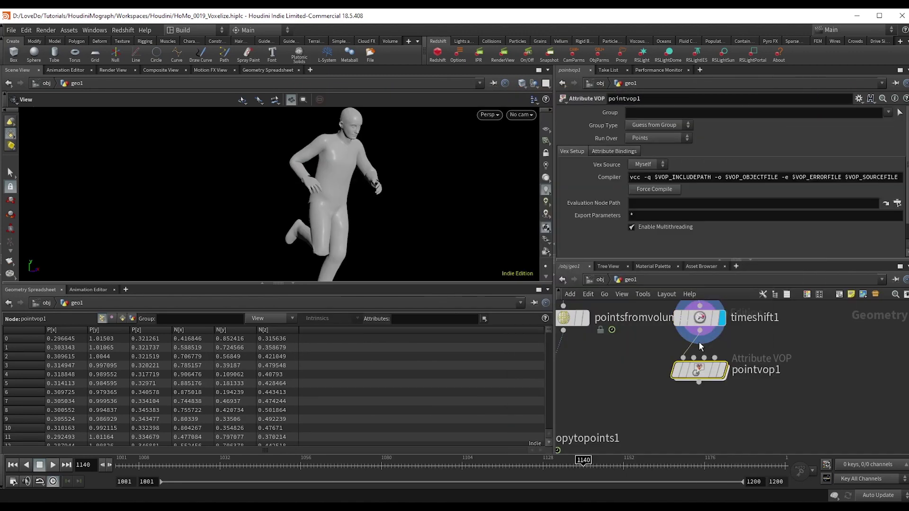
- Inside the Point VOP, feed the position P output into a new Anti-Aliased Noise node
double_click(701, 369)
left_click_drag(703, 358, 721, 360)
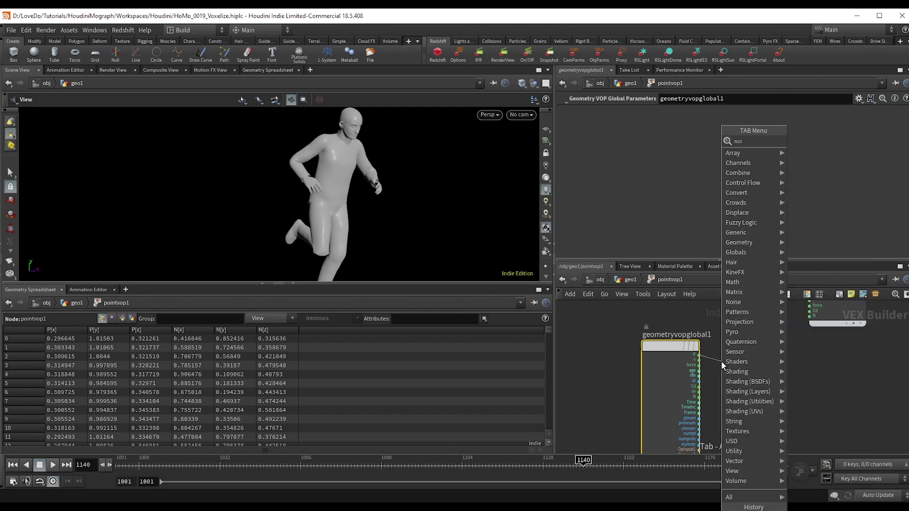
type("noise")
key("Return")
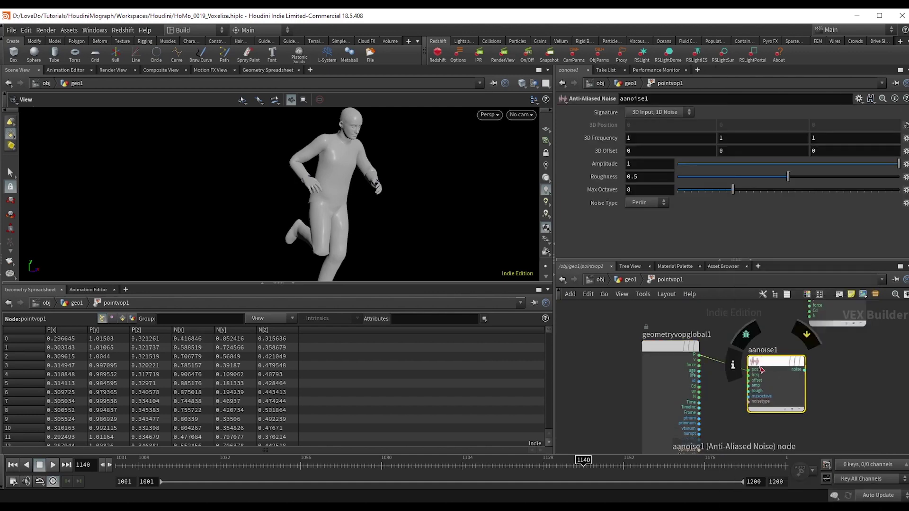
- Promote the noise node's Frequency, Offset, Amplitude and Roughness inputs as parameters
right_click(752, 375)
left_click(788, 348)
right_click(761, 382)
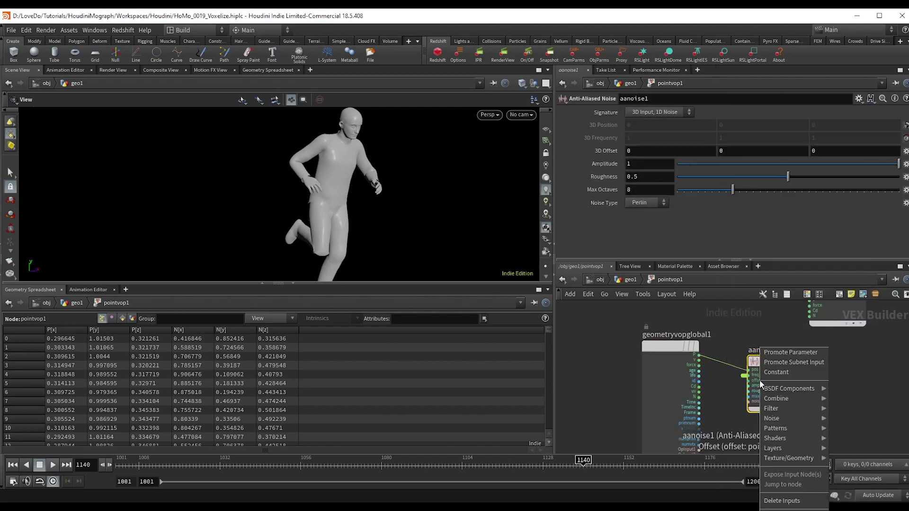
left_click(772, 354)
right_click(755, 392)
left_click(776, 353)
right_click(757, 387)
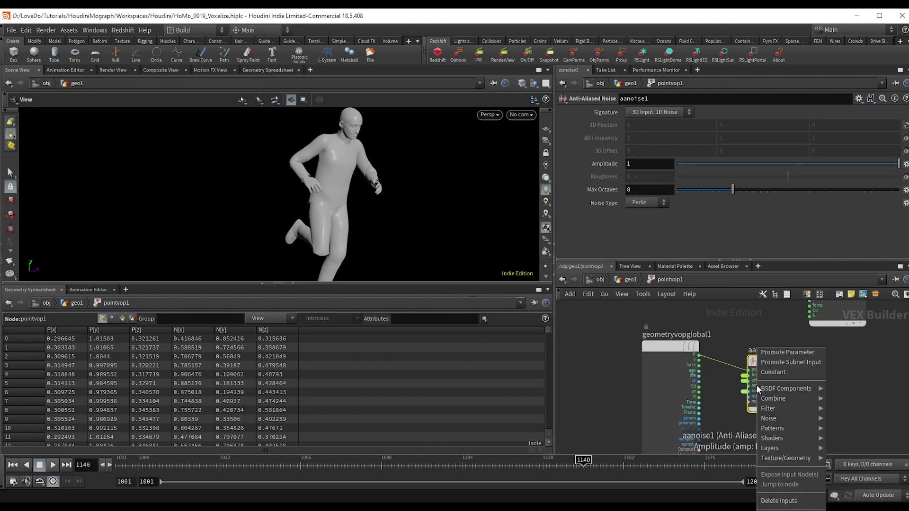
left_click(787, 353)
- Connect the noise output to the Cd output and insert an Absolute node between them
left_click_drag(812, 320, 873, 360)
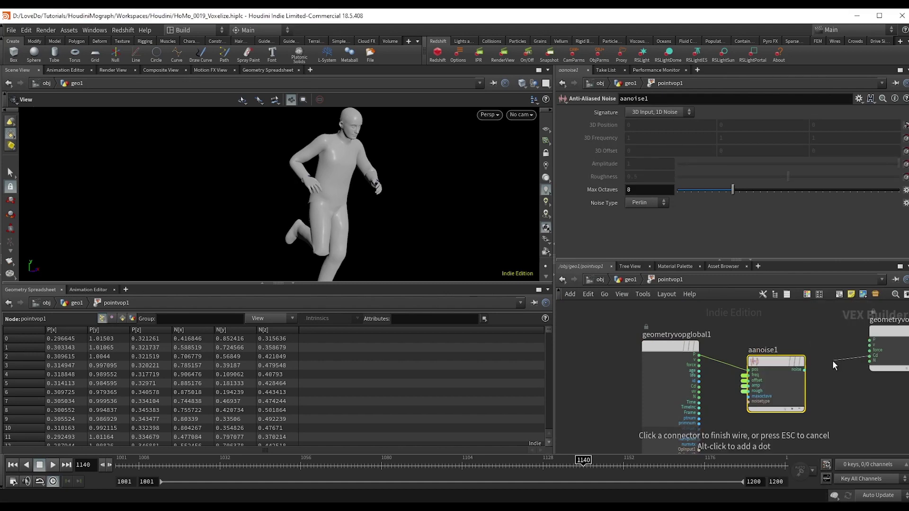
left_click(870, 356)
middle_click_drag(836, 396, 792, 395)
key("Tab")
type("ab")
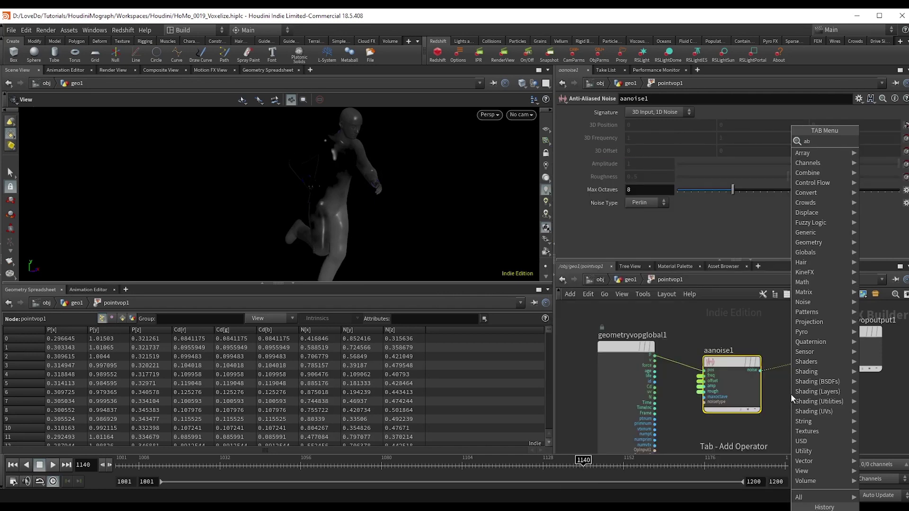
key("Return")
left_click(795, 368)
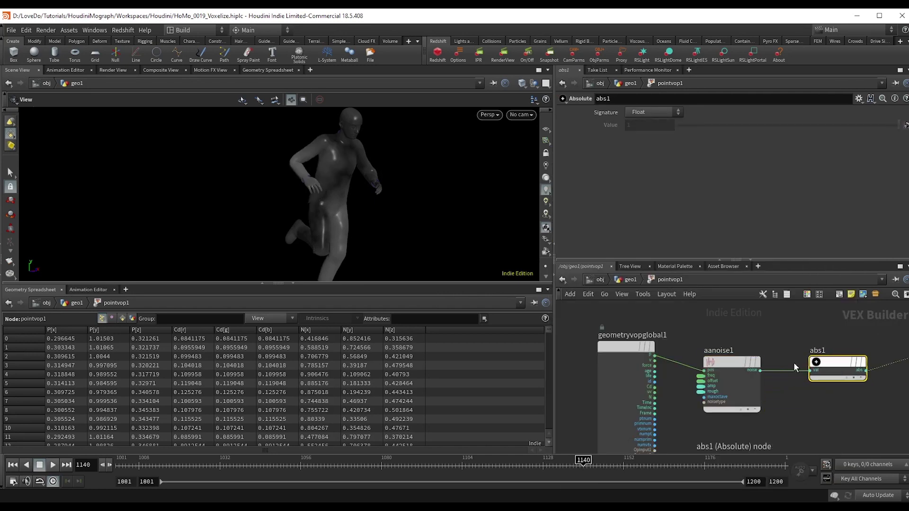
- Return to the geometry network and set the Point VOP's noise Frequency to 1.7 on all axes and Amplitude to 2.2
left_click(620, 280)
scroll(676, 214, "down", 3)
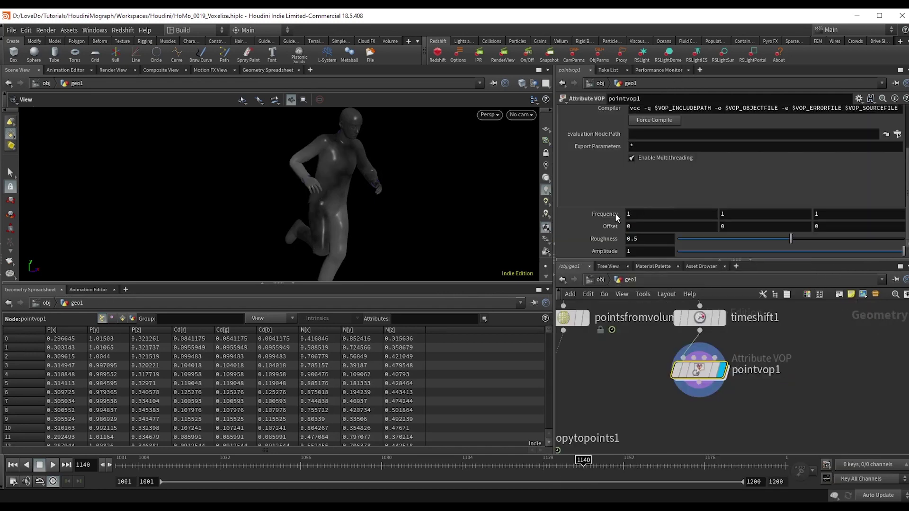
middle_click_drag(597, 217, 612, 224)
middle_click_drag(638, 251, 691, 253)
right_click_drag(414, 195, 394, 209)
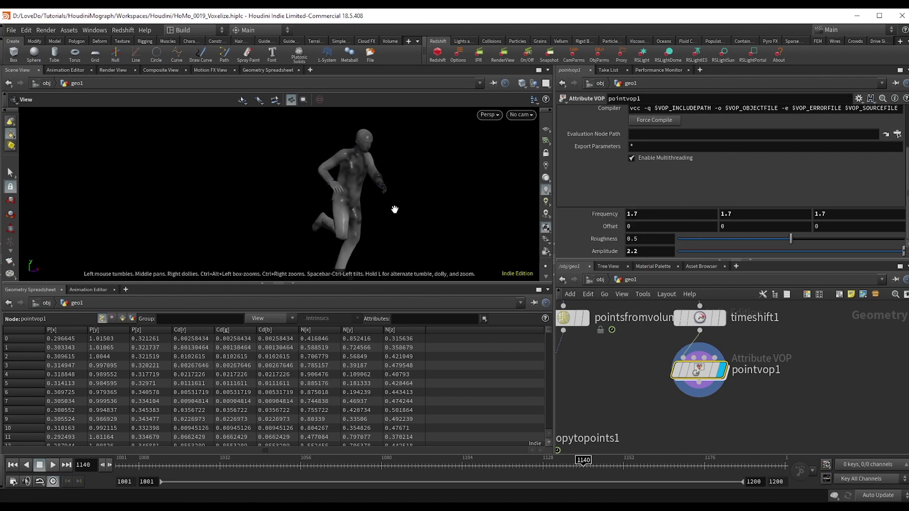
middle_click_drag(394, 209, 379, 198)
scroll(729, 398, "down", 3)
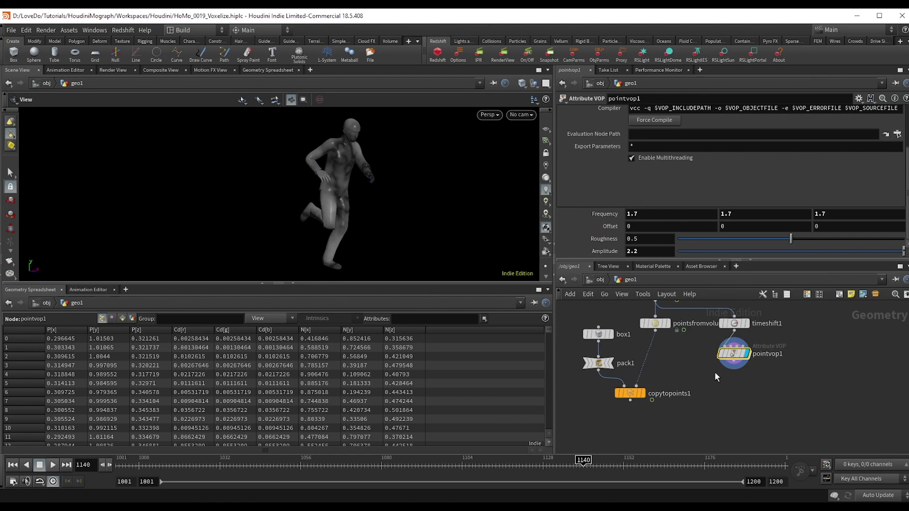
- Add and display an Attribute Copy node that copies Cd from the Point VOP onto the animated Subdivide mesh, and scrub to frame 1072
key("Tab")
type("attrcop")
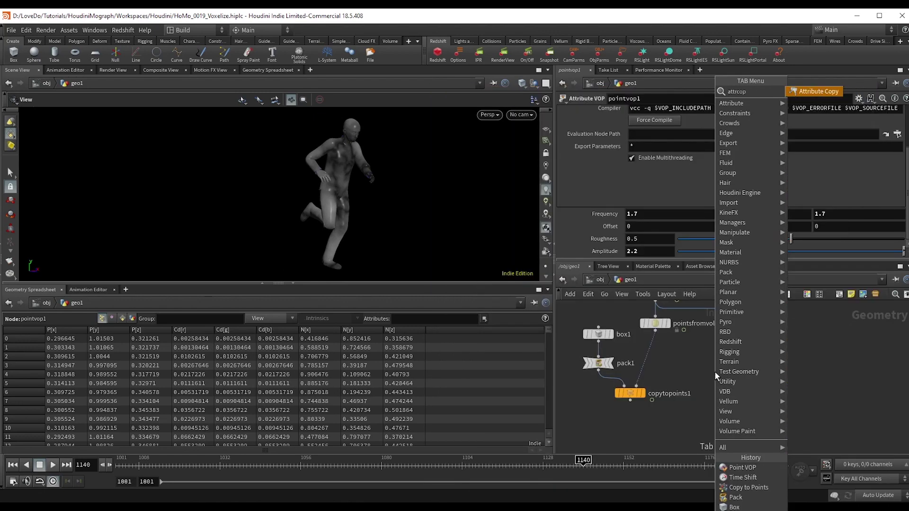
key("Return")
left_click(715, 365)
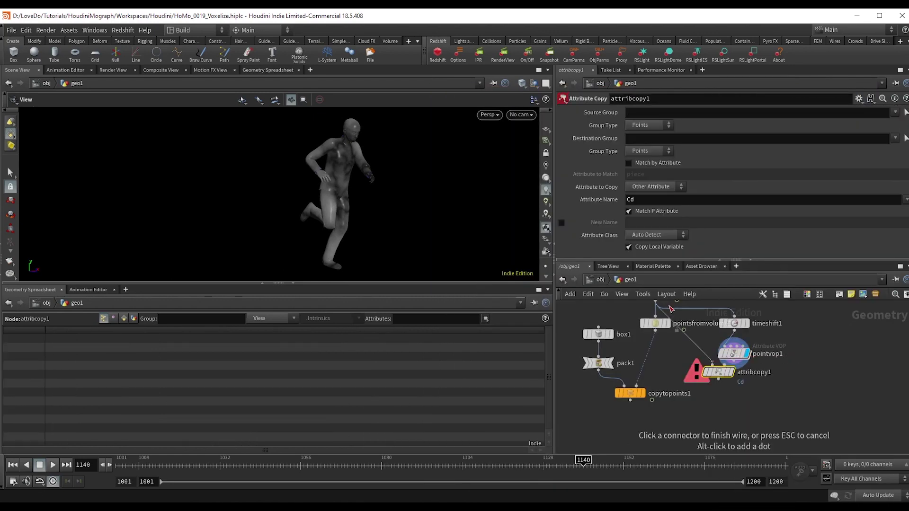
left_click(737, 363)
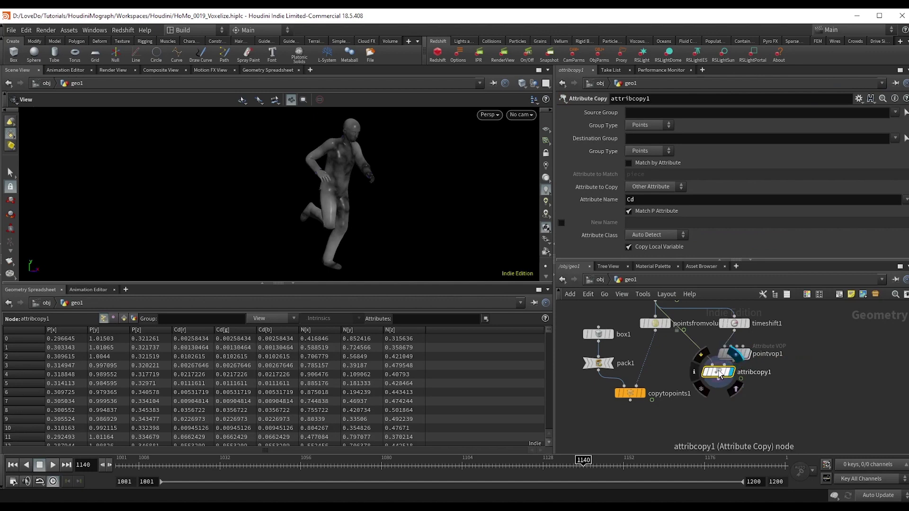
left_click_drag(720, 374, 737, 391)
left_click_drag(539, 467, 355, 459)
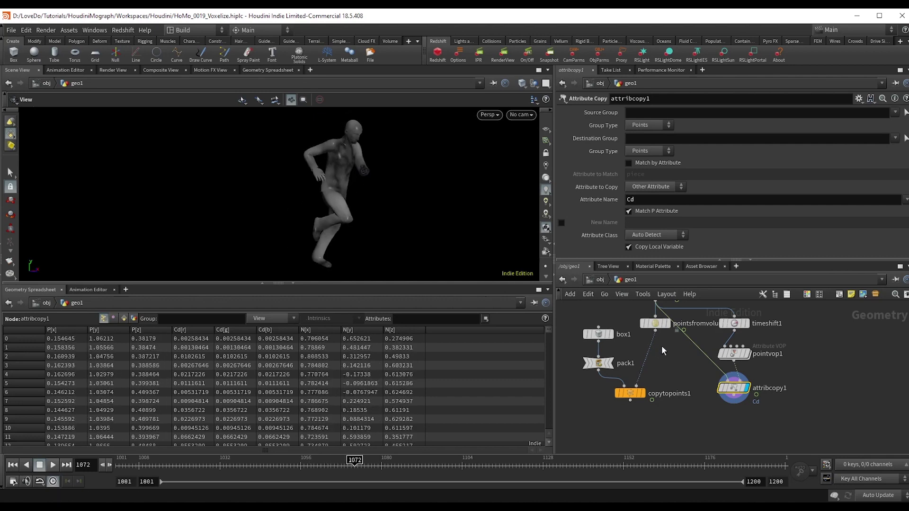
left_click_drag(417, 199, 367, 203)
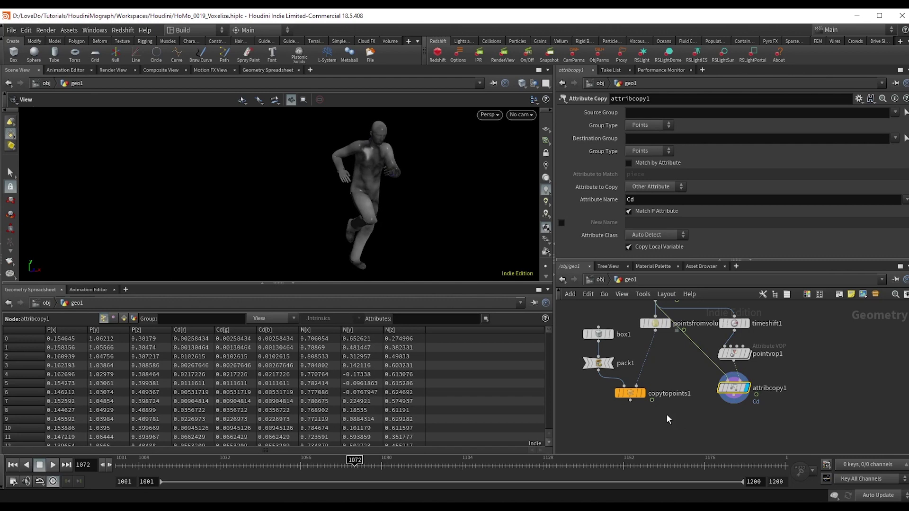
- Insert an Attribute Transfer node between Points from Volume and Copy to Points, with the Attribute Copy as its source input
left_click_drag(649, 431, 650, 428)
scroll(663, 392, "down", 2)
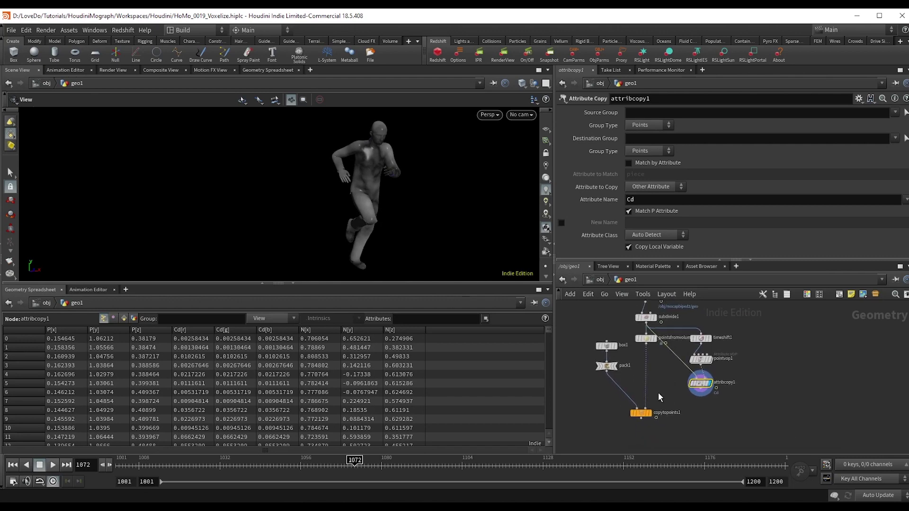
key("Tab")
type("att tra")
key("Return")
left_click(656, 385)
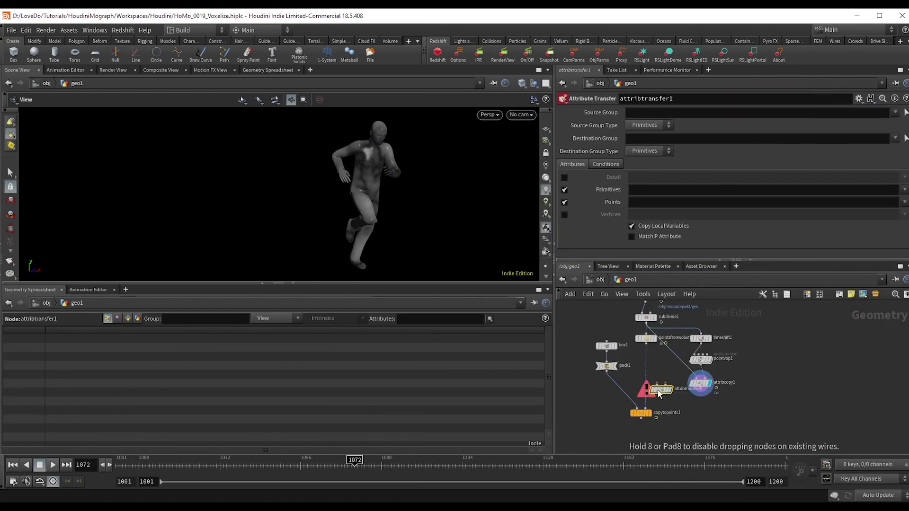
left_click(657, 383)
left_click(722, 389)
scroll(667, 394, "up", 3)
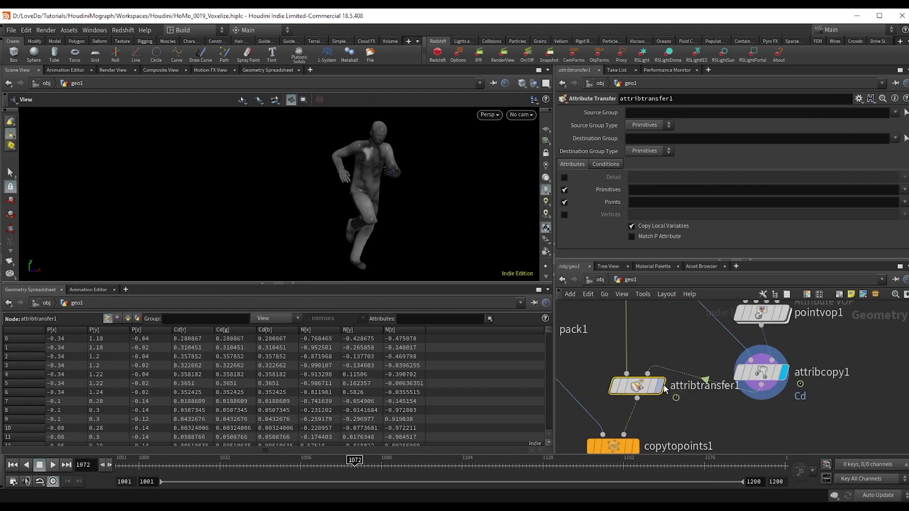
- Display the Attribute Transfer and restrict its transferred point attributes to Cd
left_click(660, 385)
left_click_drag(639, 390, 633, 389)
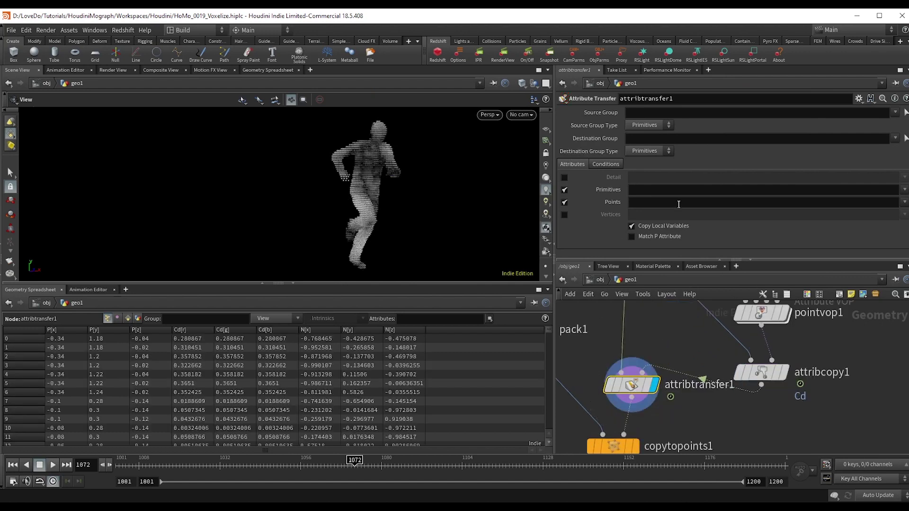
left_click(676, 202)
type("Cd")
key("Return")
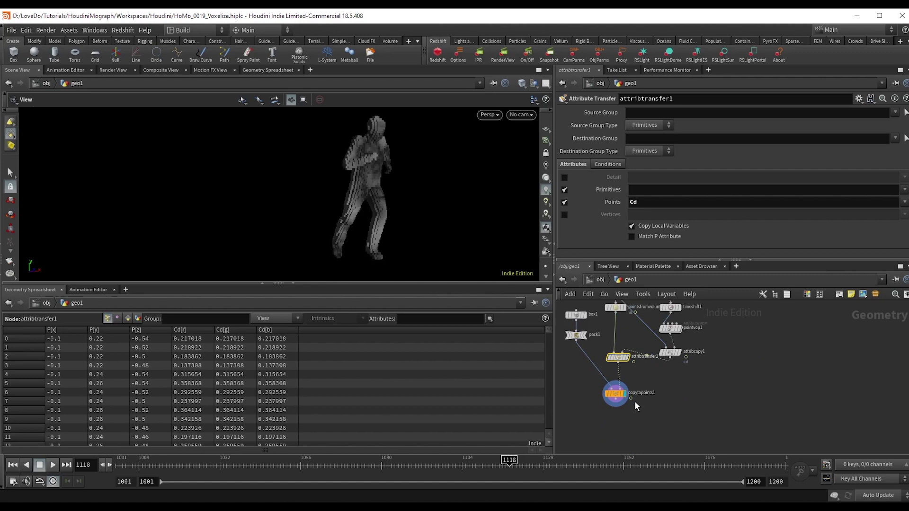
- Add a separate Grid node beside the character network and set its size to 2 by 2
key("l")
key("Tab")
type("g")
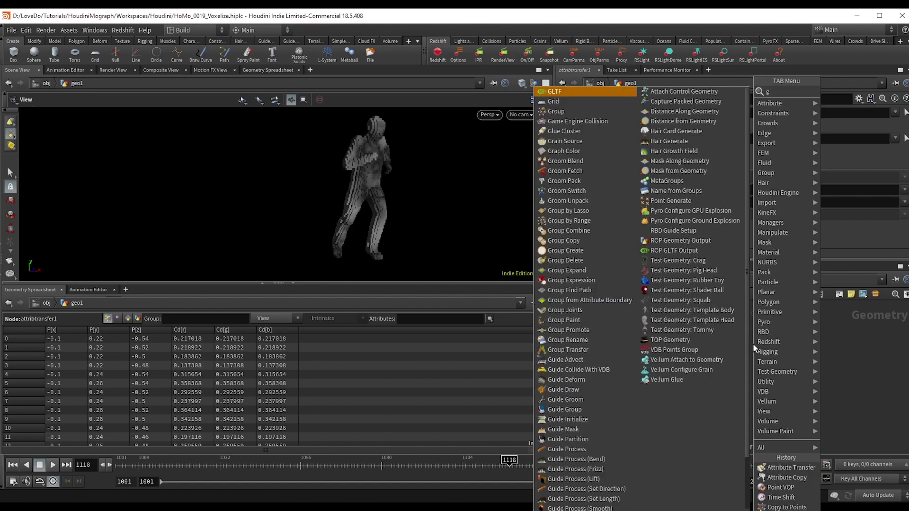
type("rid")
key("Return")
left_click(753, 342)
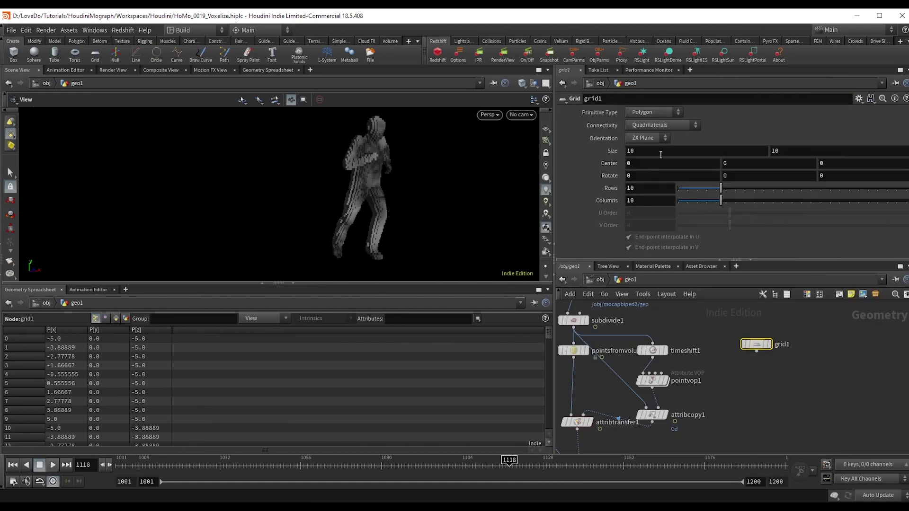
scroll(705, 397, "down", 2)
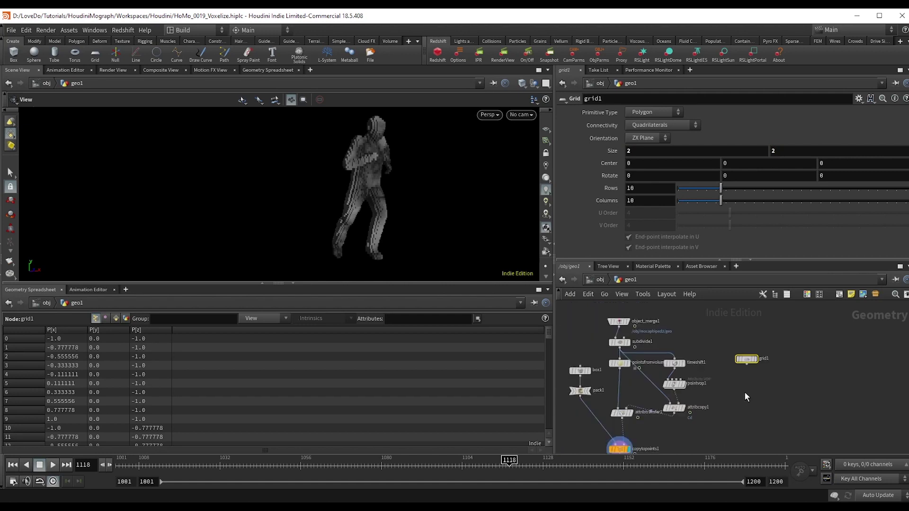
- Duplicate the Points from Volume node, connect it below the grid, and set its Point Separation to 0.05
mouse_move(737, 357)
scroll(757, 349, "up", 1)
left_click_drag(588, 361, 803, 379, "alt")
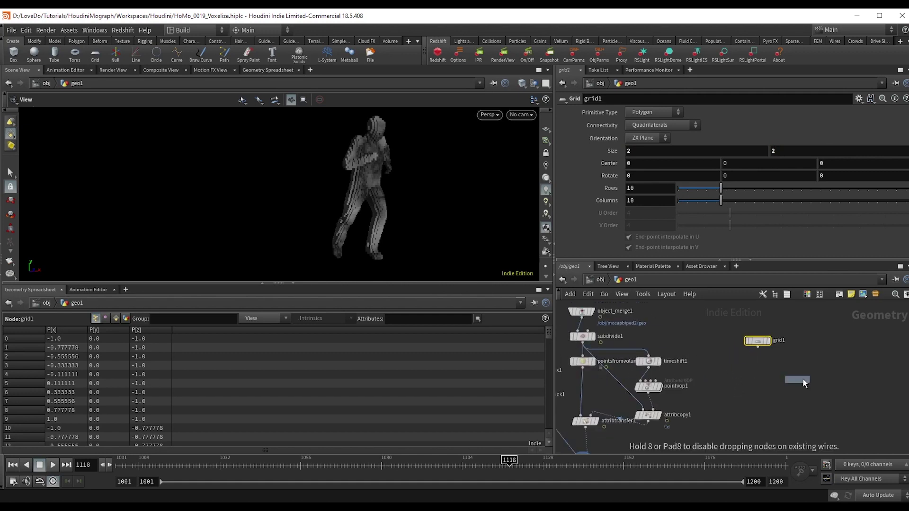
left_click(766, 370)
scroll(766, 365, "up", 2)
left_click(754, 338)
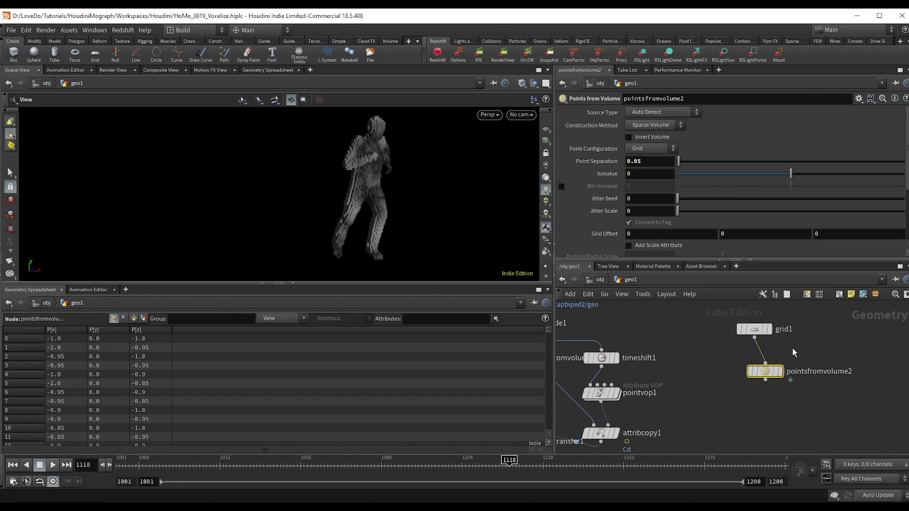
- Display the points generated from the grid and copy that node's Point Separation parameter
left_click(779, 371)
left_click_drag(767, 372, 759, 373)
left_click_drag(368, 244, 362, 289)
middle_click_drag(359, 238, 344, 207)
middle_click_drag(757, 401, 760, 383)
right_click(652, 163)
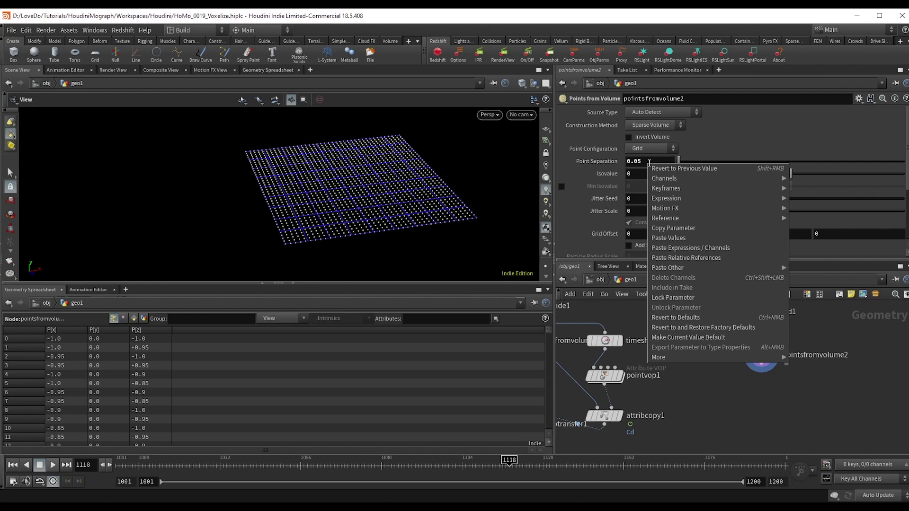
left_click(668, 229)
- Duplicate the Box, Pack and Copy to Points nodes for the grid branch, using the grid's points as the target
scroll(760, 353, "down", 3)
middle_click_drag(760, 353, 788, 347)
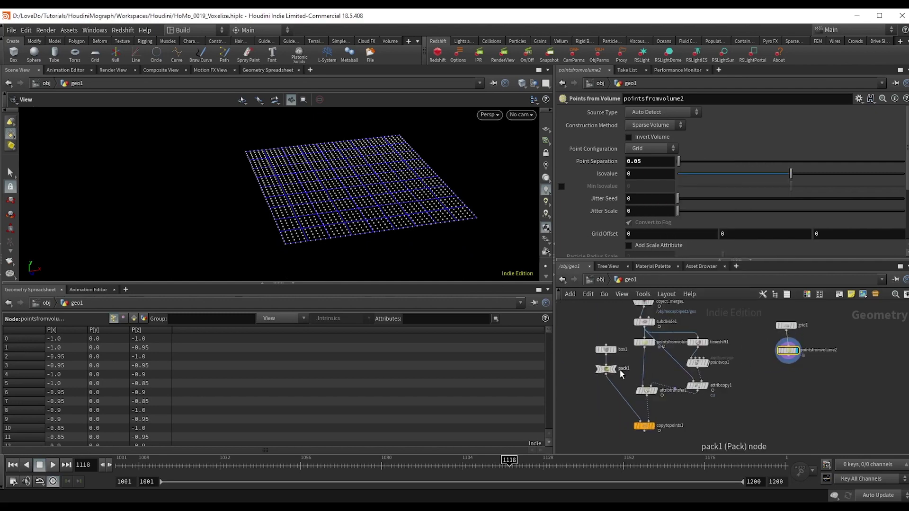
scroll(621, 369, "up", 1)
left_click_drag(578, 340, 604, 383)
left_click_drag(617, 447, 830, 427, "shift")
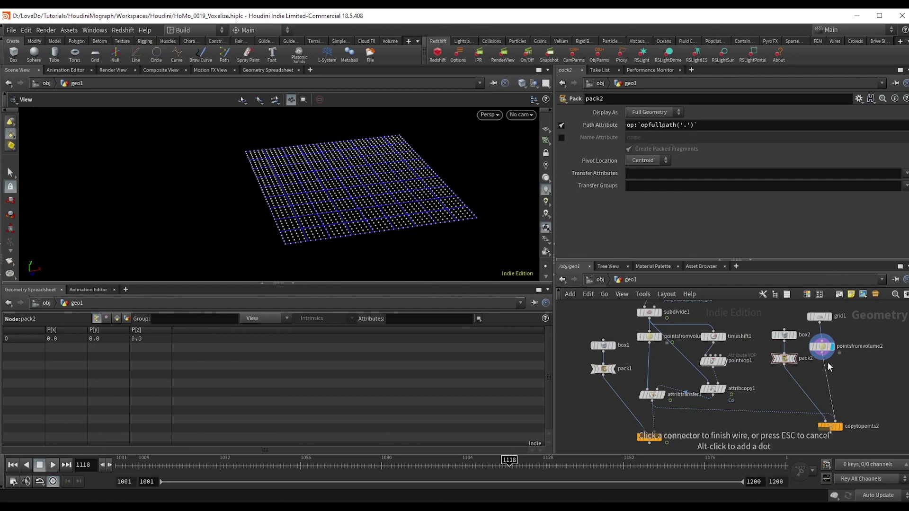
- Display the grid's Copy to Points and link the duplicated box's Uniform Scale to the copied Point Separation by relative reference
left_click(844, 427)
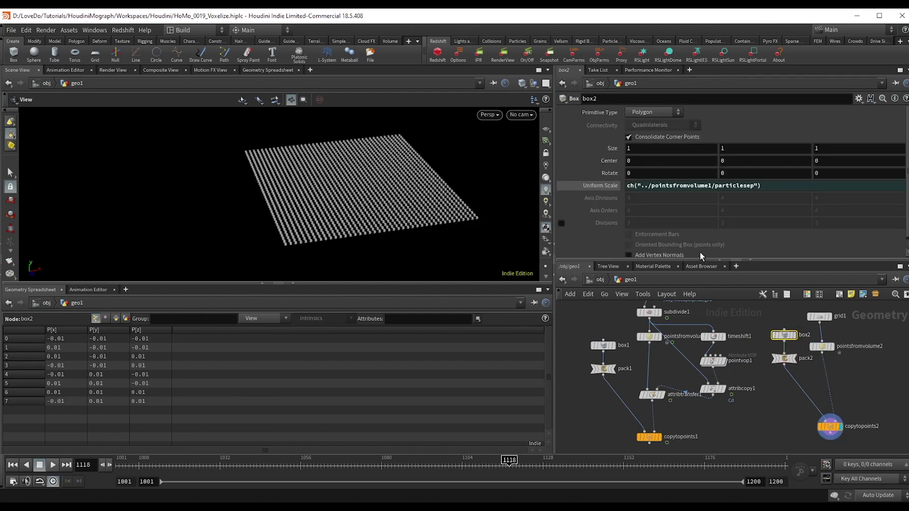
right_click(647, 186)
left_click(696, 281)
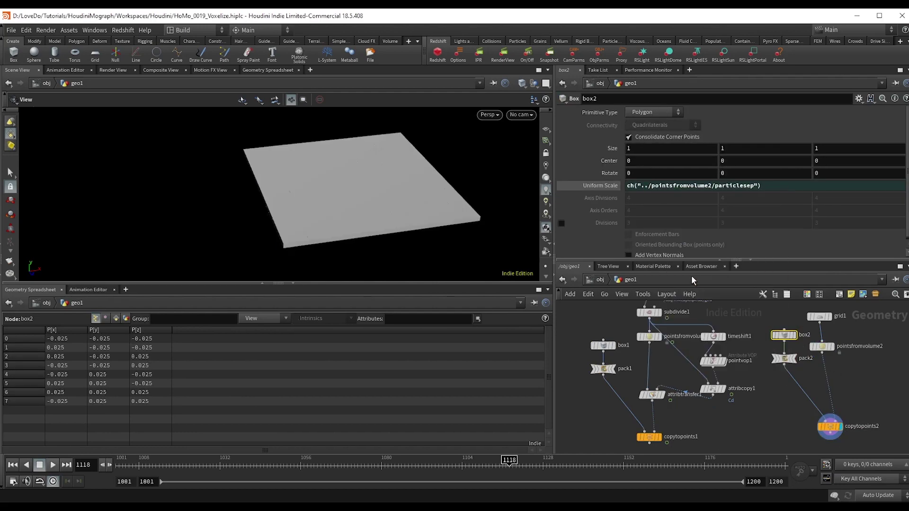
- Examine the grid of packed boxes in wireframe and shaded display, from close up and from a distance
key("w")
left_click_drag(339, 213, 374, 211)
right_click_drag(374, 211, 528, 195)
scroll(448, 187, "up", 2)
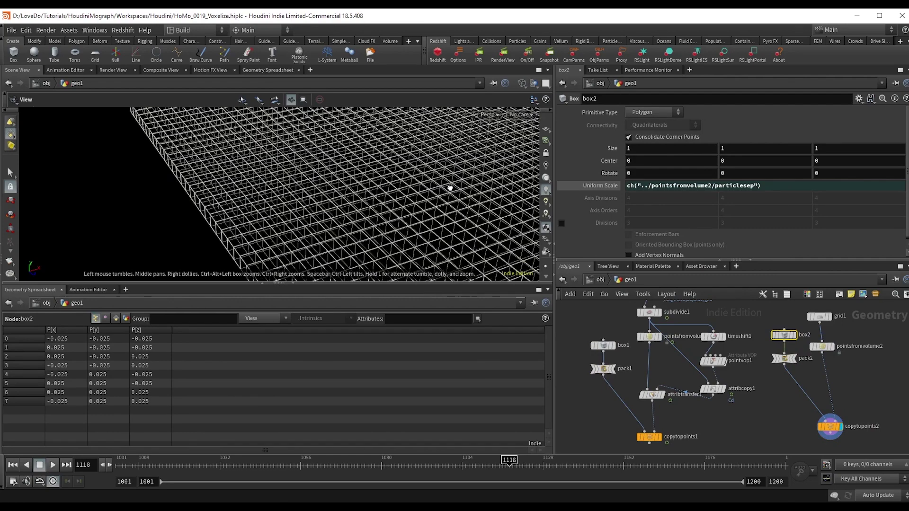
key("w")
right_click_drag(451, 187, 245, 189)
middle_click_drag(245, 189, 351, 194)
left_click_drag(351, 195, 384, 189)
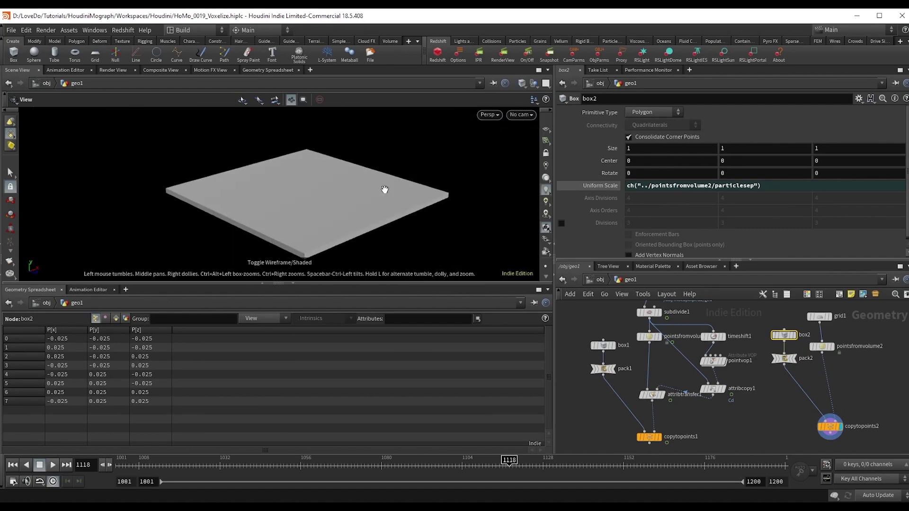
middle_click_drag(383, 189, 384, 196)
- Move the grid and its Points from Volume node up and insert a Color node below the grid's points
scroll(814, 363, "down", 3)
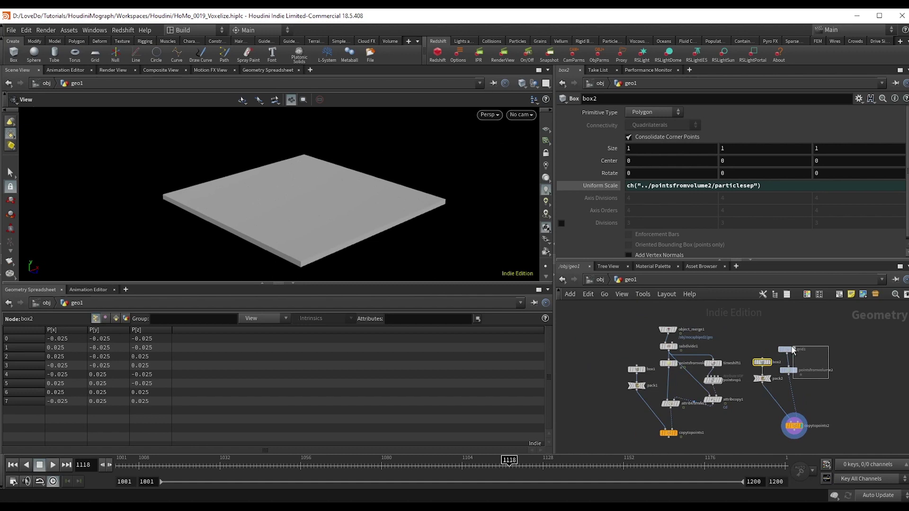
left_click_drag(794, 349, 811, 314)
scroll(785, 331, "up", 3)
key("Tab")
type("color")
key("Return")
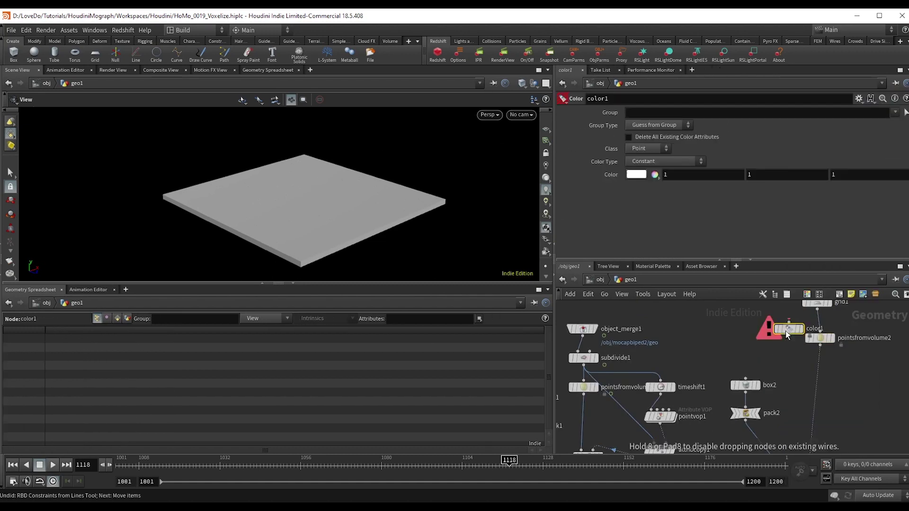
left_click(816, 371)
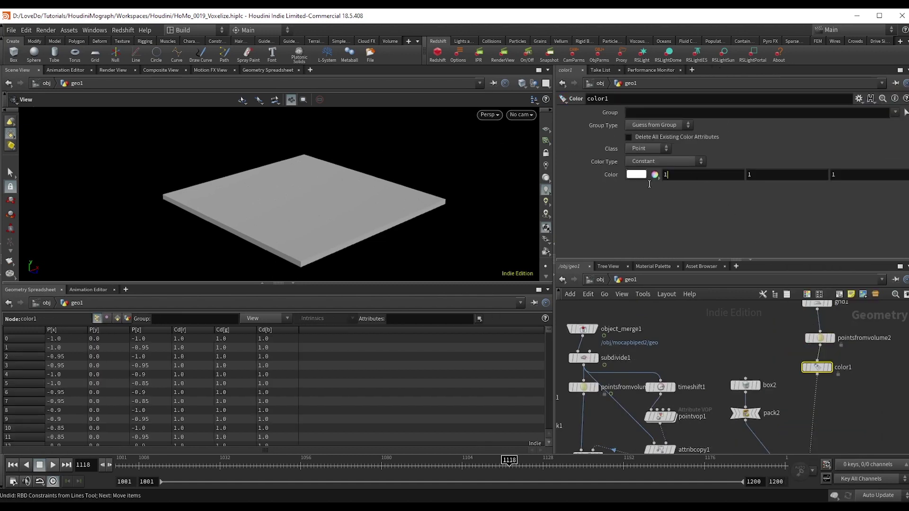
- Set the grid points' Color node to black with the values 0, 0, 0
left_click_drag(649, 184, 647, 183)
type("0")
key("Tab")
type("0")
key("Tab")
type("0")
key("Return")
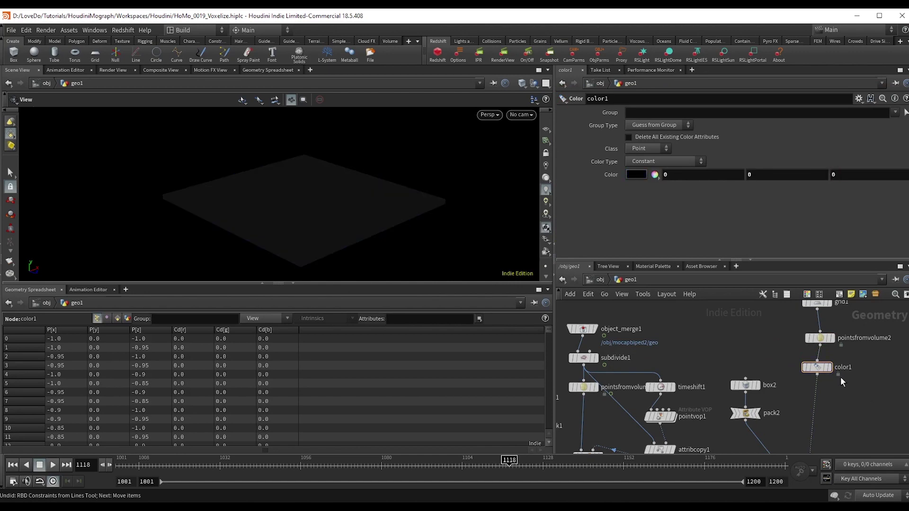
- Duplicate the Color node, connect it to the merged character geometry, and set its colour to red (1, 0, 0)
left_click_drag(816, 368, 761, 359, "alt")
left_click(758, 352)
left_click(583, 336)
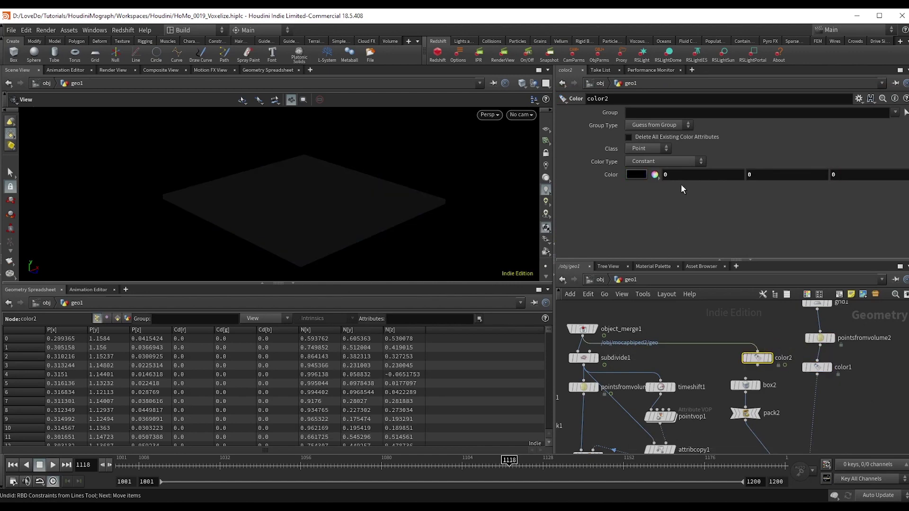
left_click(682, 175)
type("1")
key("Return")
- Insert an Attribute Transfer below the grid's Color node, using the red character as its source, and display it
key("Tab")
type("att t")
key("Return")
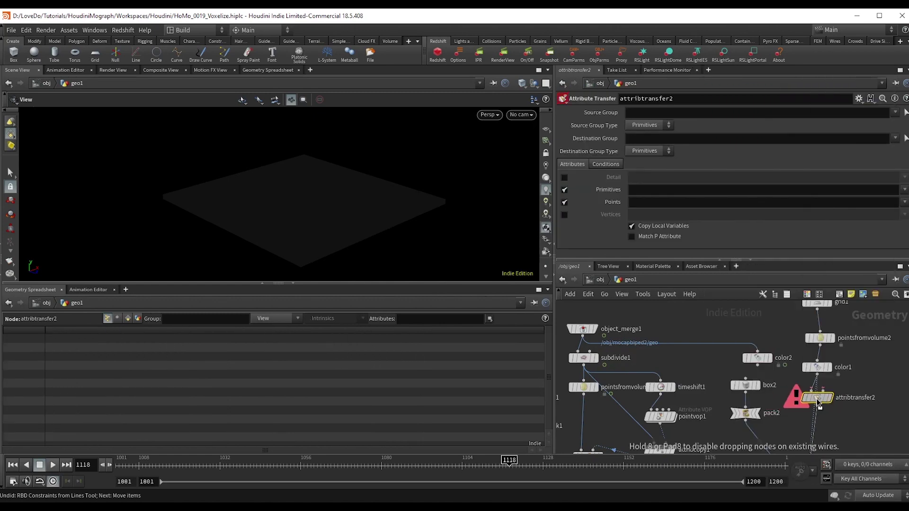
left_click(818, 400)
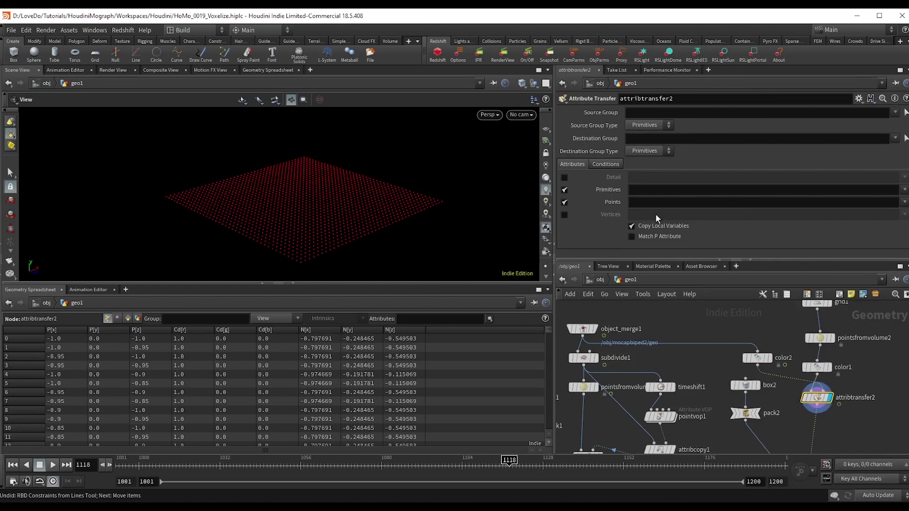
- Set the grid Attribute Transfer's Distance Threshold to 0.06 and its Blend Width to 0.09
left_click(600, 166)
mouse_move(700, 221)
left_mouse_down()
mouse_move(681, 214)
mouse_move(687, 220)
left_mouse_up()
left_click(653, 216)
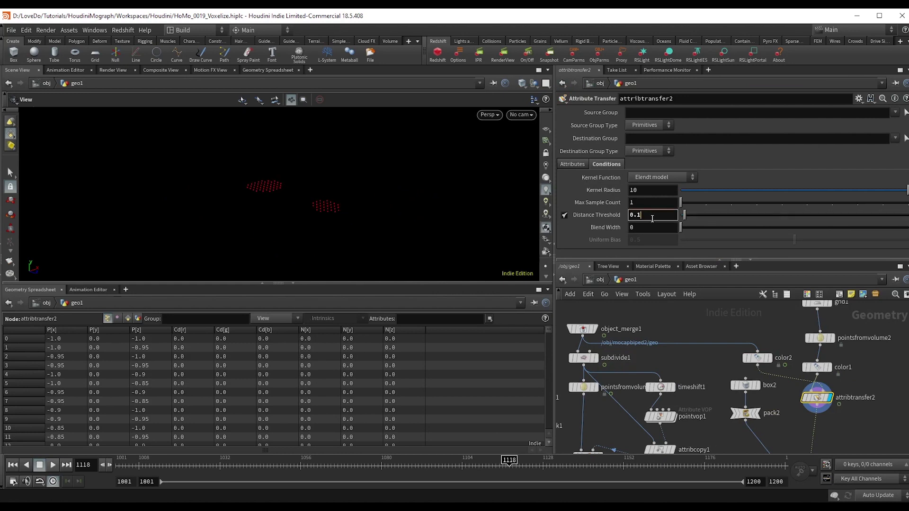
type("6")
key("Tab")
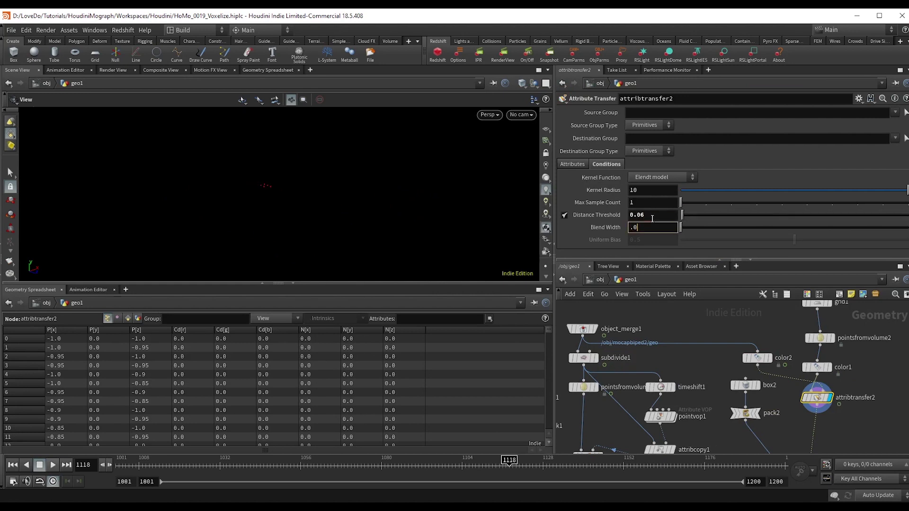
key("Return")
- Insert a Point VOP below the grid's Attribute Transfer and enter its network
middle_click_drag(835, 425, 820, 404)
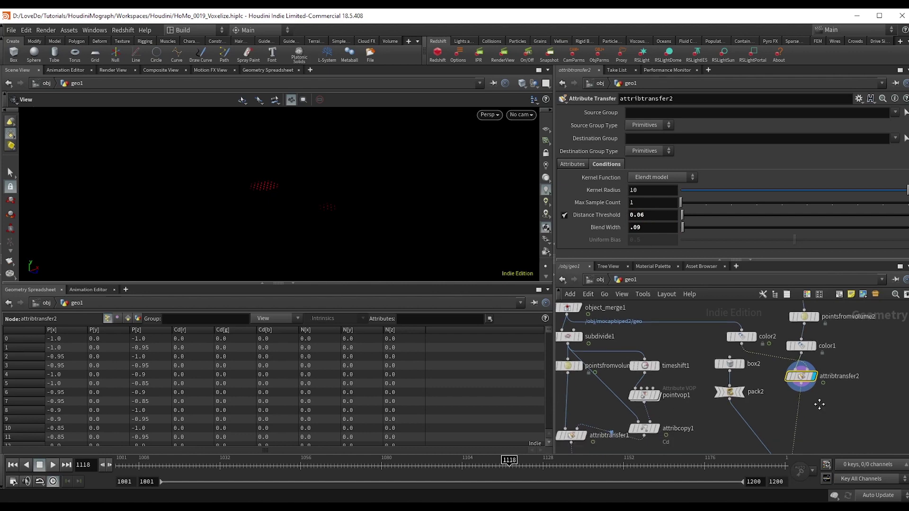
middle_click_drag(819, 403, 803, 383)
key("Tab")
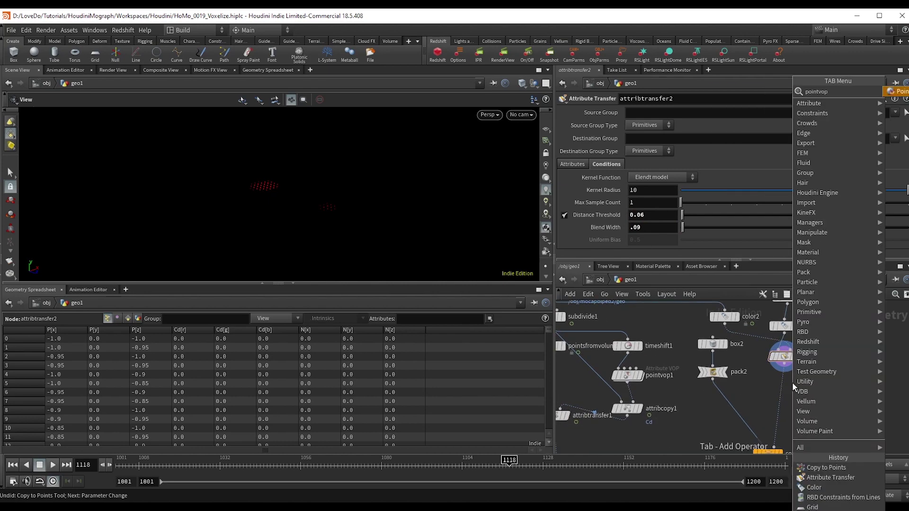
key("Return")
left_click(792, 382)
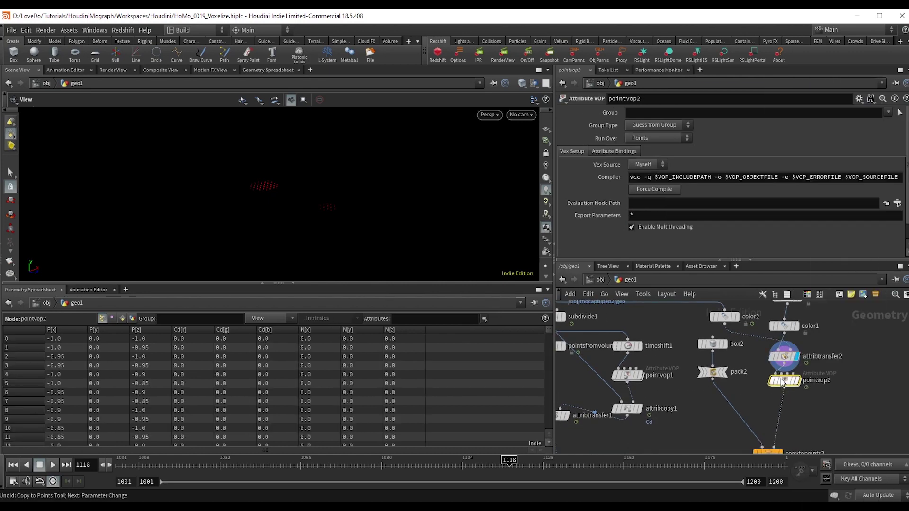
double_click(795, 383)
- Add a Vector to Float node and feed it the global Cd attribute
key("Tab")
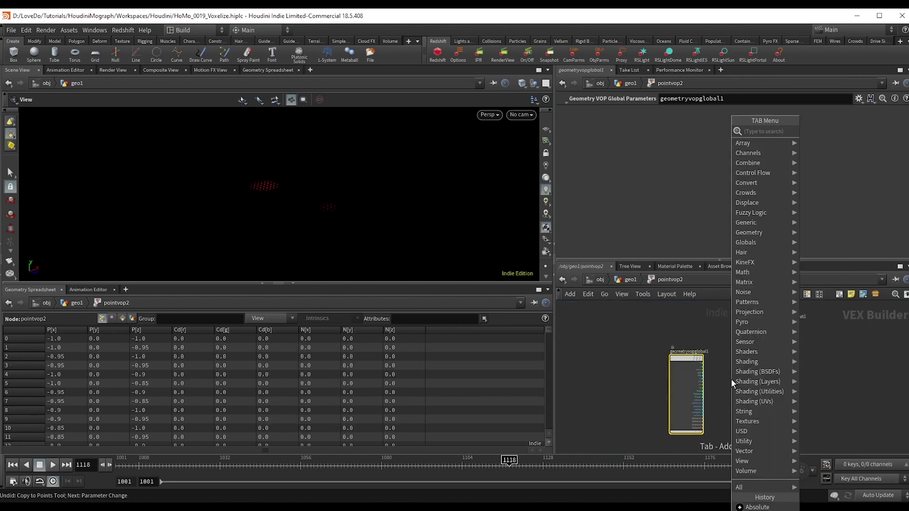
type("vecf")
key("Return")
left_click(735, 383)
scroll(736, 381, "up", 3)
left_click(715, 387)
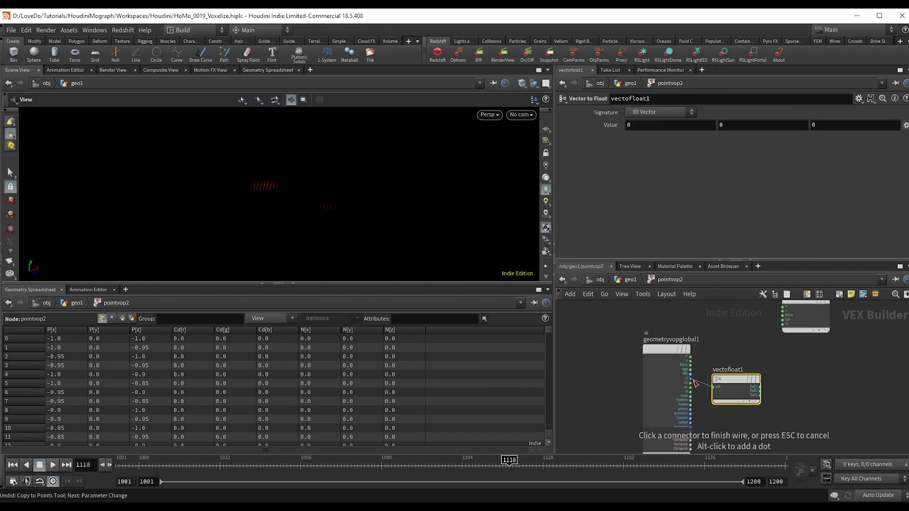
scroll(692, 385, "up", 3)
left_click(688, 385)
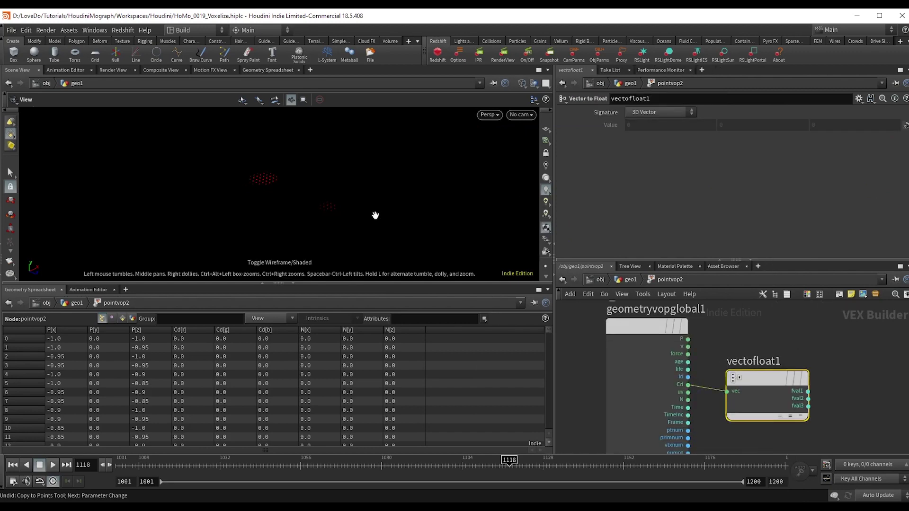
- Add a Multiply node and connect the first float of the Vector to Float node to its first input
middle_click_drag(827, 352, 780, 345)
key("Tab")
type("multiply")
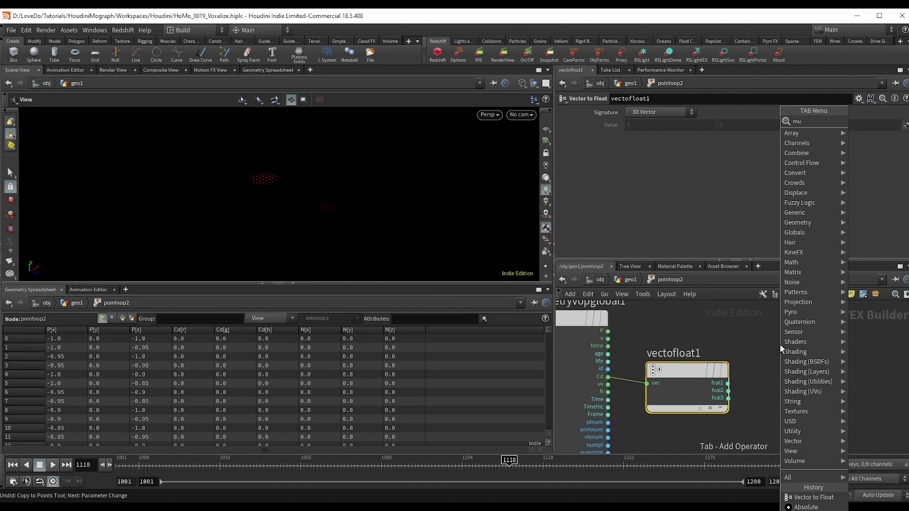
key("Return")
left_click(782, 348)
left_click_drag(781, 349, 845, 389)
left_click_drag(729, 383, 807, 399)
left_click(808, 406)
- Add a Constant node to the Multiply node's second input and set its float value to -1
middle_click_drag(781, 423, 796, 379)
key("Tab")
type("const")
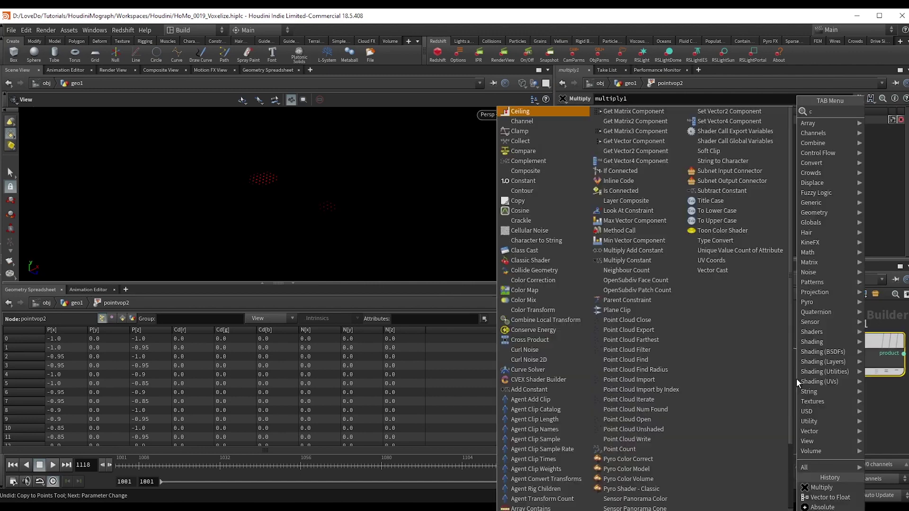
key("Return")
left_click(797, 379)
left_click_drag(635, 125, 541, 125)
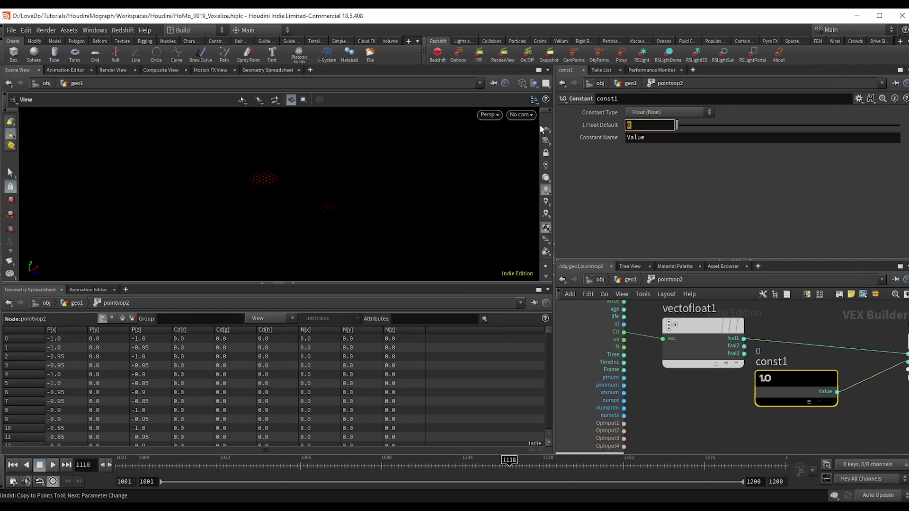
type("-1")
key("Return")
- Promote the Multiply node's third input as a parameter and move the geometry output node beyond the Multiply node
middle_click_drag(842, 368, 682, 365)
right_click(689, 348)
left_click(701, 352)
scroll(801, 375, "down", 5)
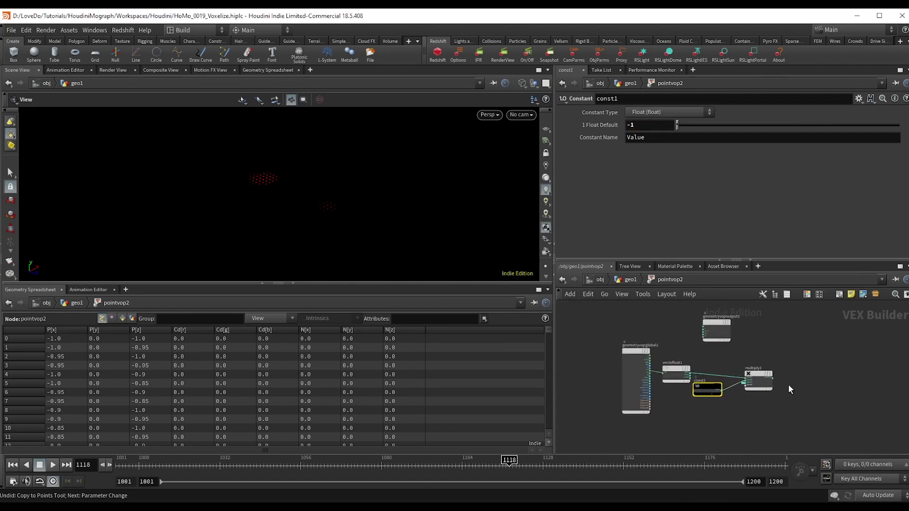
scroll(744, 372, "up", 2)
left_click_drag(716, 313, 855, 347)
middle_click_drag(868, 384, 809, 397)
scroll(807, 394, "down", 3)
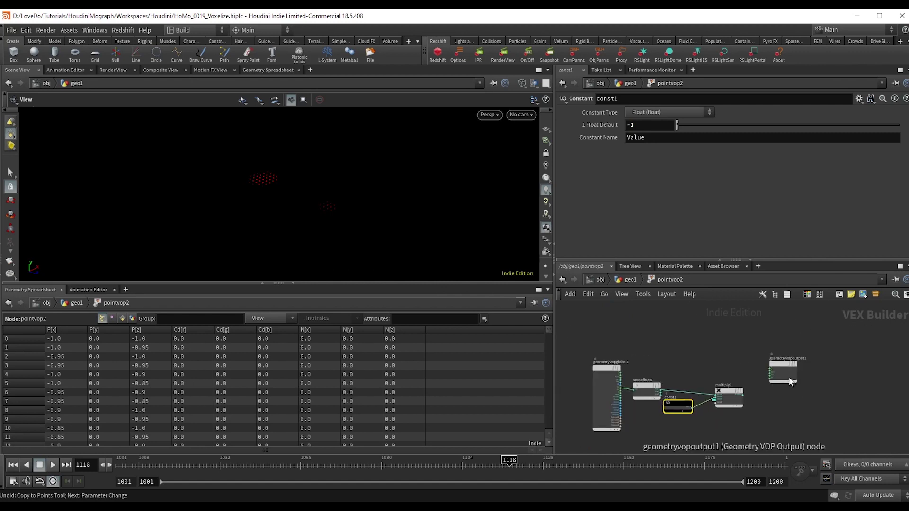
left_click_drag(790, 380, 829, 374)
- Add a Float to Vector node and connect the Multiply product to its second component
scroll(777, 391, "up", 3)
key("Tab")
type("flo v")
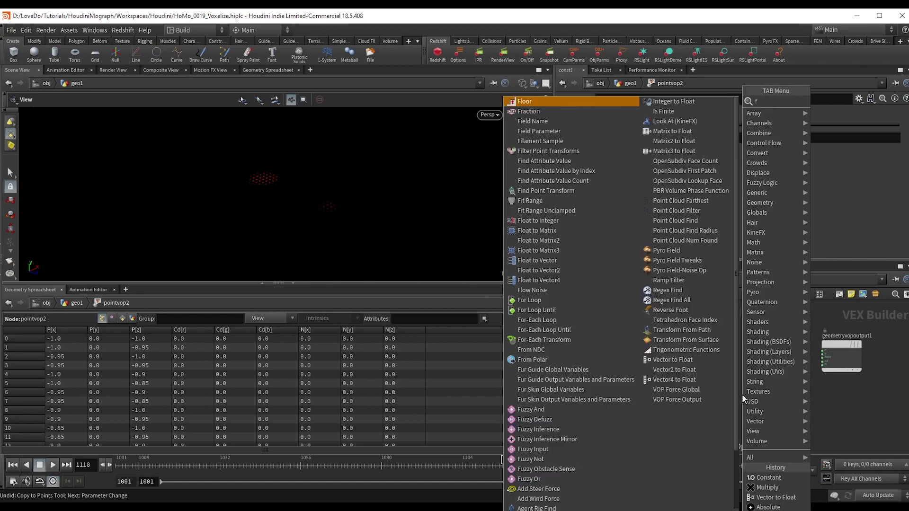
key("Return")
left_click(743, 394)
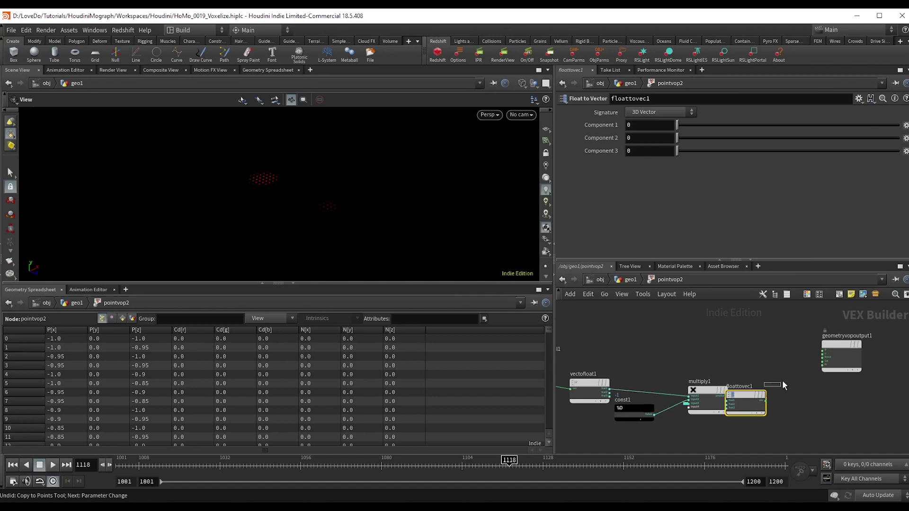
left_click_drag(752, 398, 764, 398)
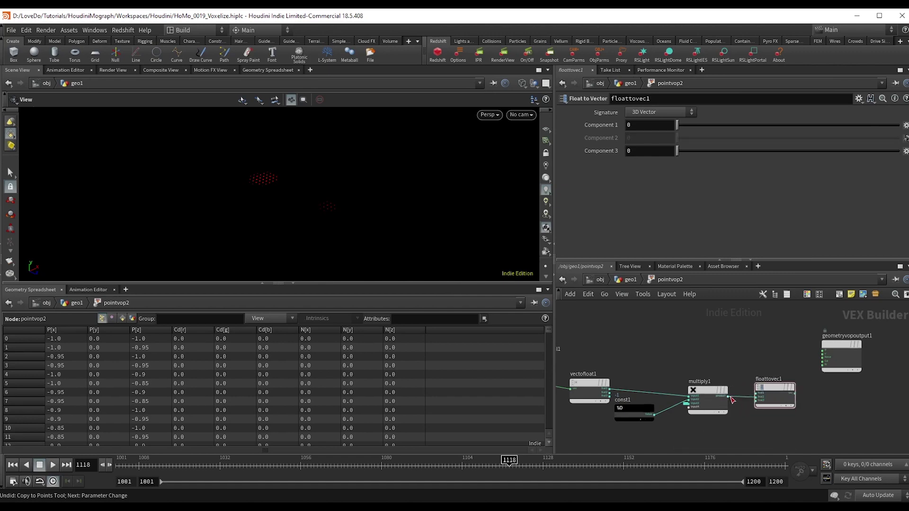
- Add an Add node above the Float to Vector node and connect the global P to its first input
scroll(745, 368, "down", 2)
key("Tab")
type("add")
key("Return")
left_click(757, 353)
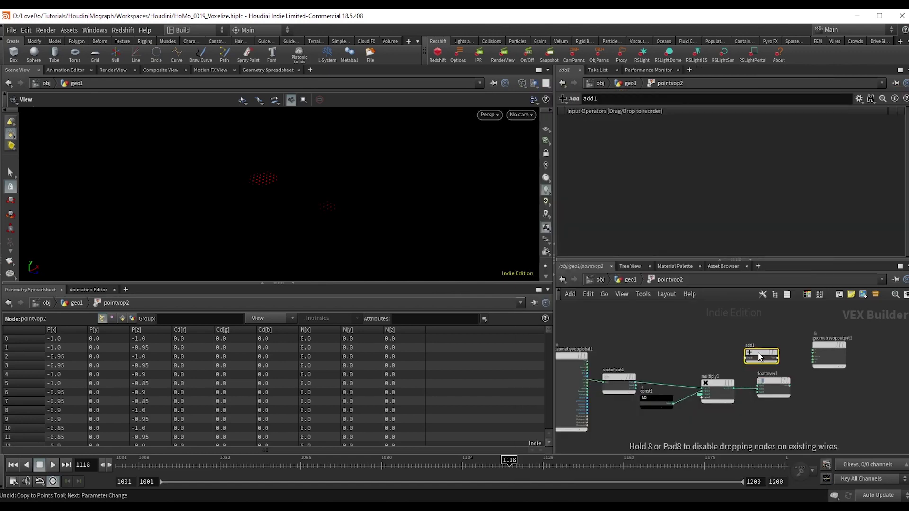
scroll(757, 353, "up", 3)
left_click(736, 363)
scroll(731, 361, "down", 4)
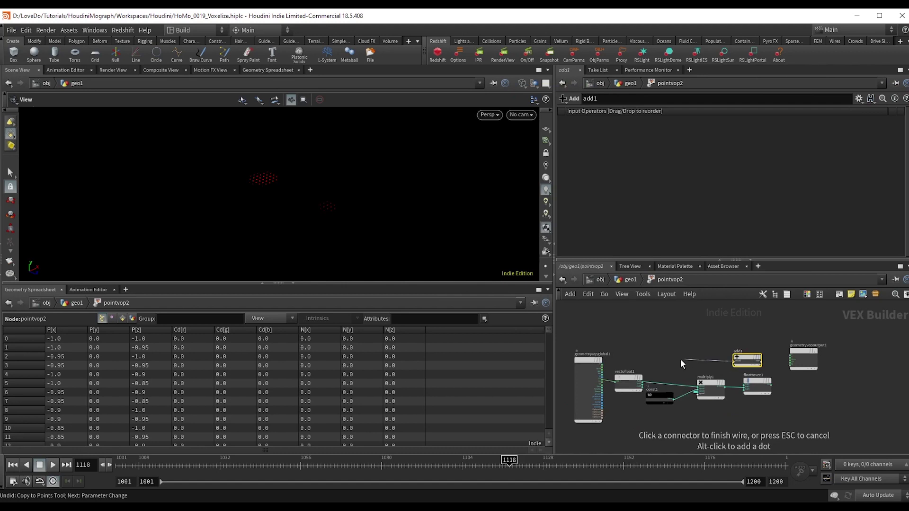
left_click(603, 364)
scroll(720, 368, "up", 4)
- Connect the Float to Vector result to the Add node's second input and the sum to the output P
left_click(744, 360)
left_click(807, 397)
left_click(791, 355)
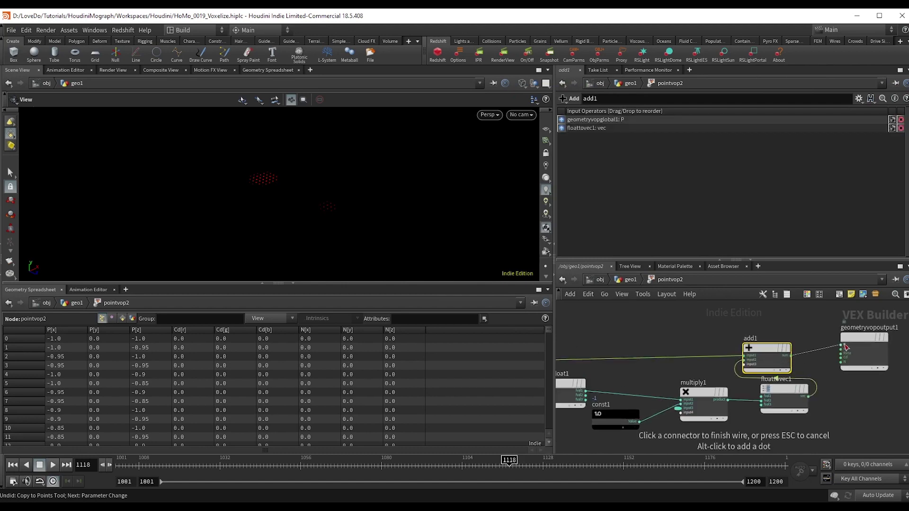
left_click(846, 347)
- Return to the geometry network, display the grid's Point VOP, and set its Input Number 3 to 0.059
left_click(627, 280)
scroll(659, 243, "down", 1)
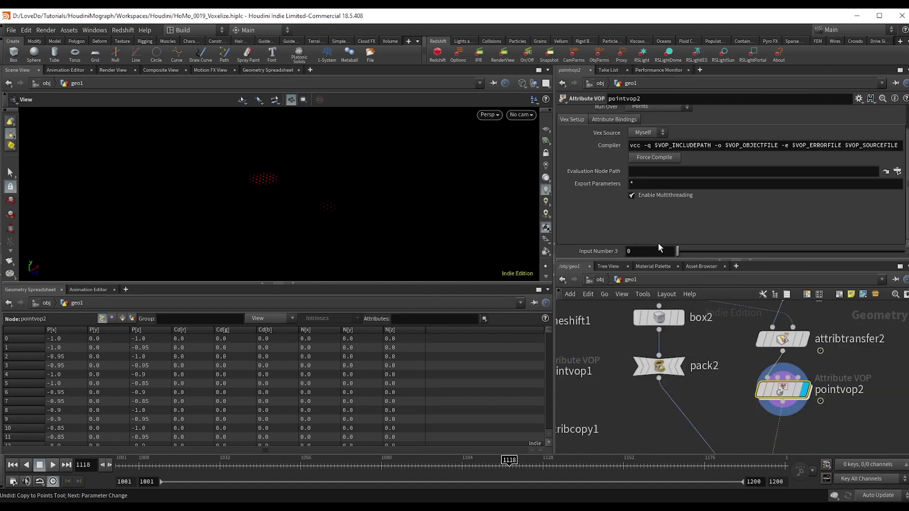
mouse_move(678, 251)
left_mouse_down()
mouse_move(708, 251)
mouse_move(686, 249)
left_mouse_up()
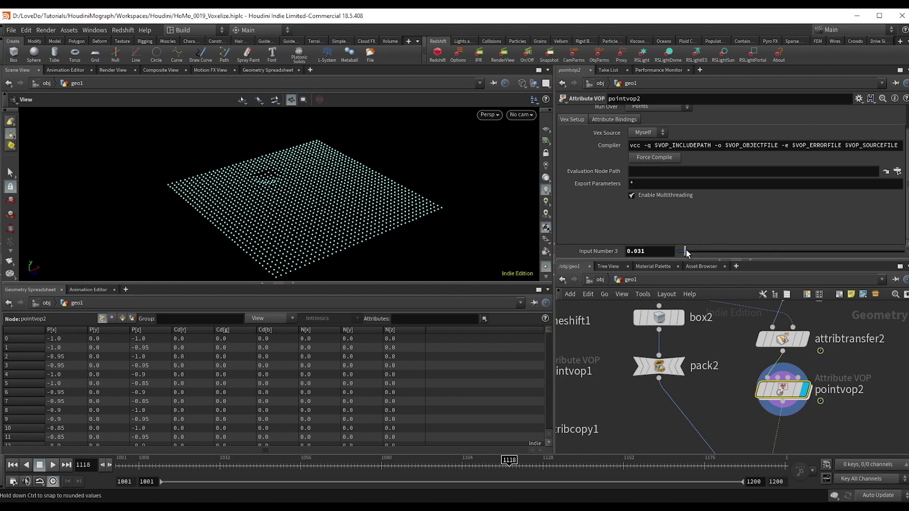
- Insert a Transform node below the grid's Point VOP
middle_click_drag(841, 411, 820, 374)
key("Tab")
type("tran")
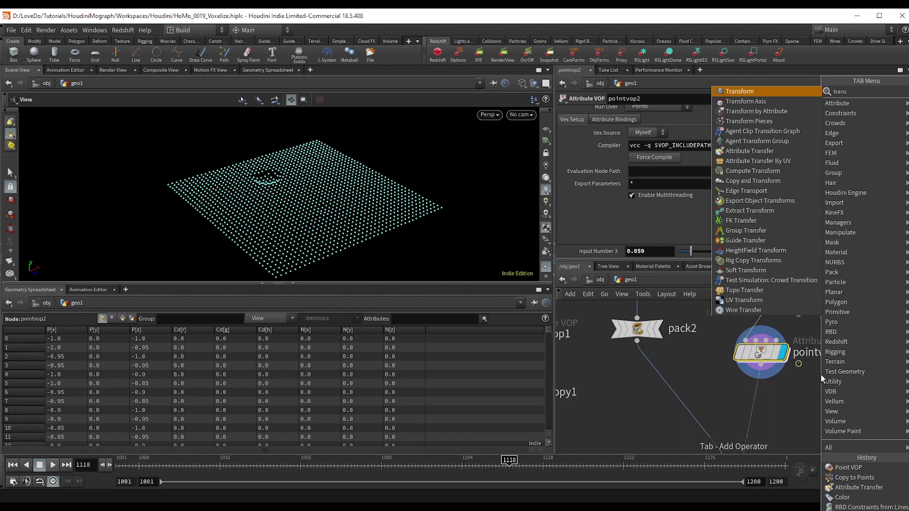
key("Return")
left_click(822, 376)
left_click(758, 400)
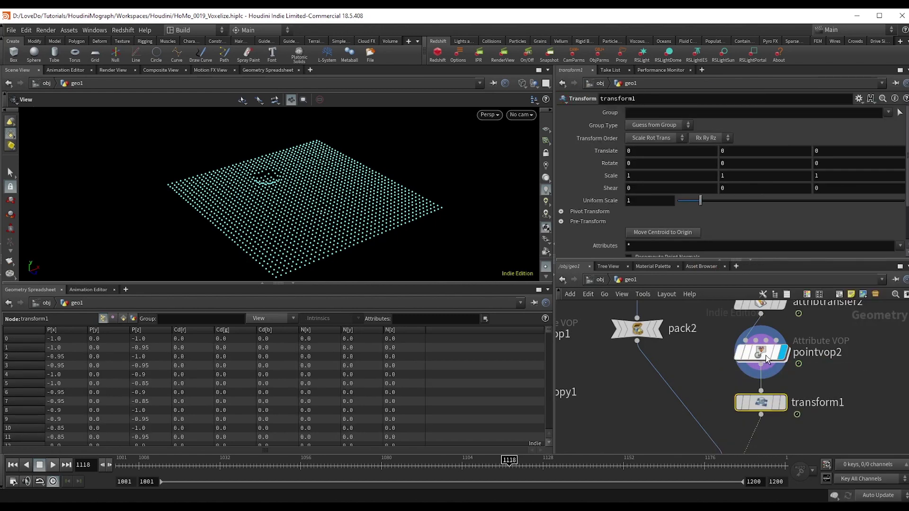
- Copy the Input Number 3 parameter of the grid's Point VOP
left_click(764, 354)
right_click(650, 250)
left_click(669, 314)
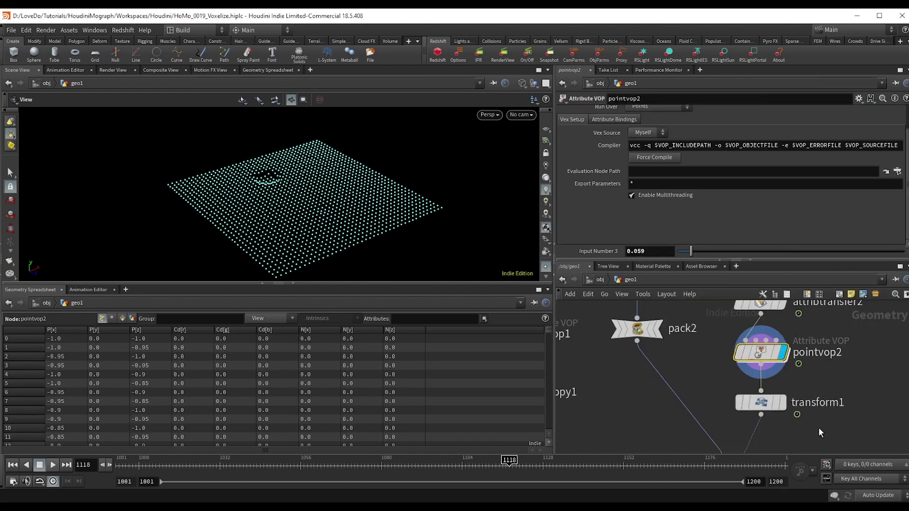
- Display the Transform node and paste the copied Input Number 3 parameter as a relative reference into its Translate Y
left_click(771, 406)
scroll(643, 231, "down", 2)
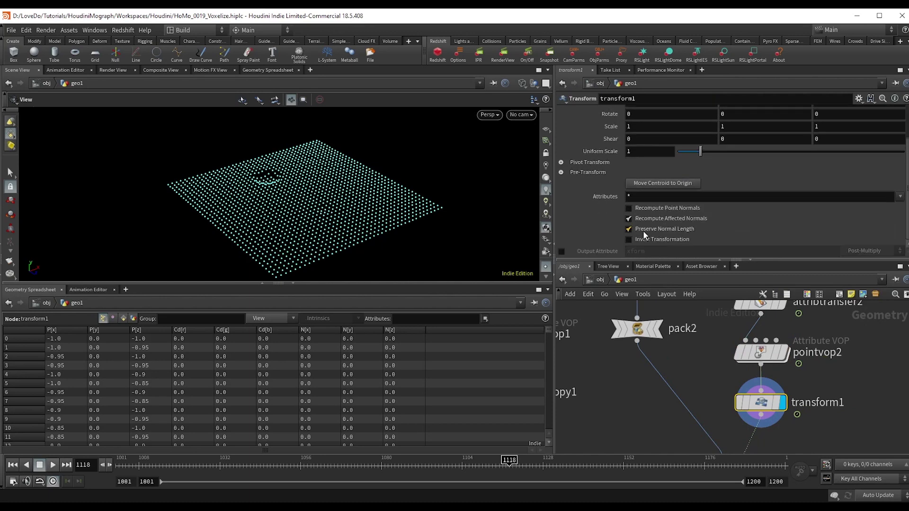
scroll(643, 231, "up", 2)
right_click(734, 154)
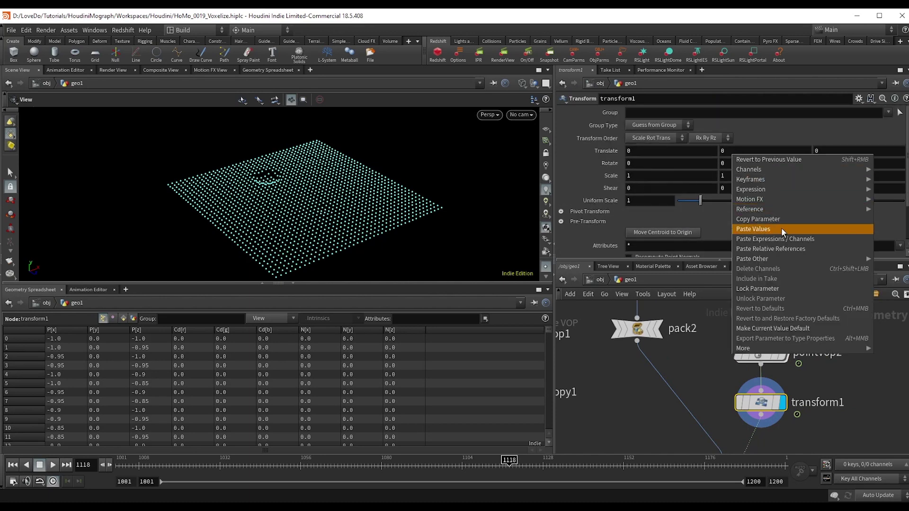
left_click(780, 249)
- Play back the animation to check the ground points with the linked translation
left_click_drag(416, 466, 364, 466)
left_click(52, 466)
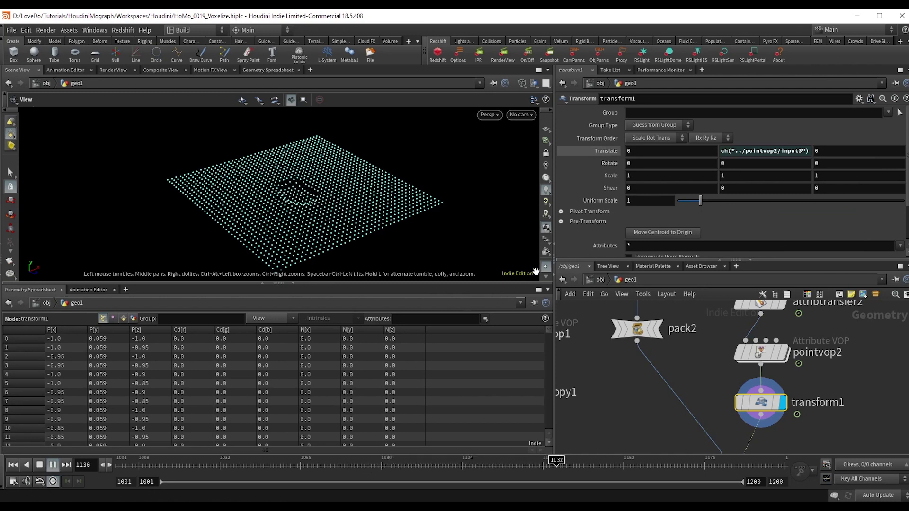
left_click(39, 465)
- Display the Merge node that combines the character boxes and the ground boxes
scroll(805, 395, "down", 4)
scroll(793, 385, "up", 1)
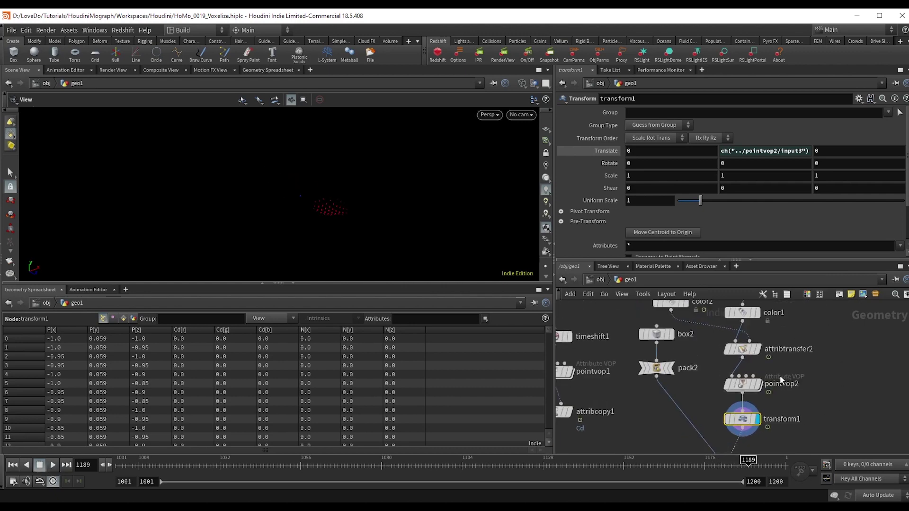
left_click_drag(345, 229, 338, 231)
scroll(639, 412, "down", 3)
middle_click_drag(634, 424, 690, 355)
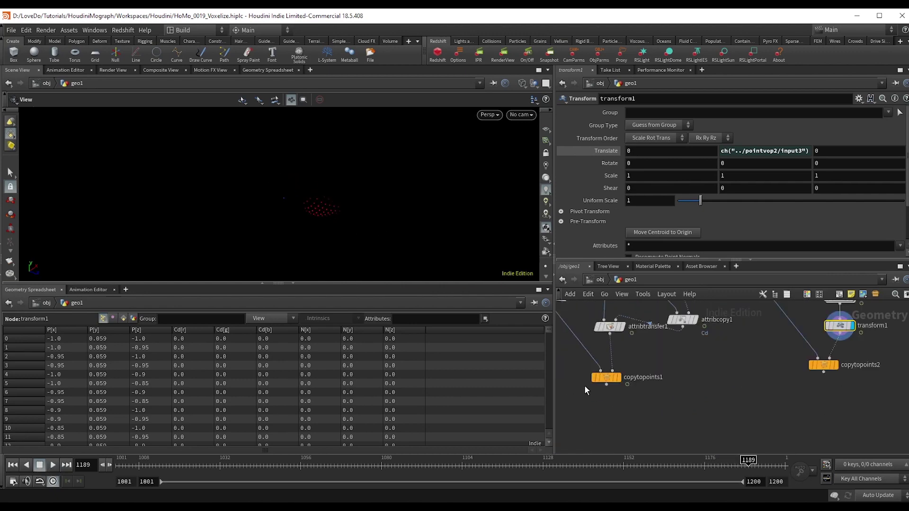
left_click(602, 389)
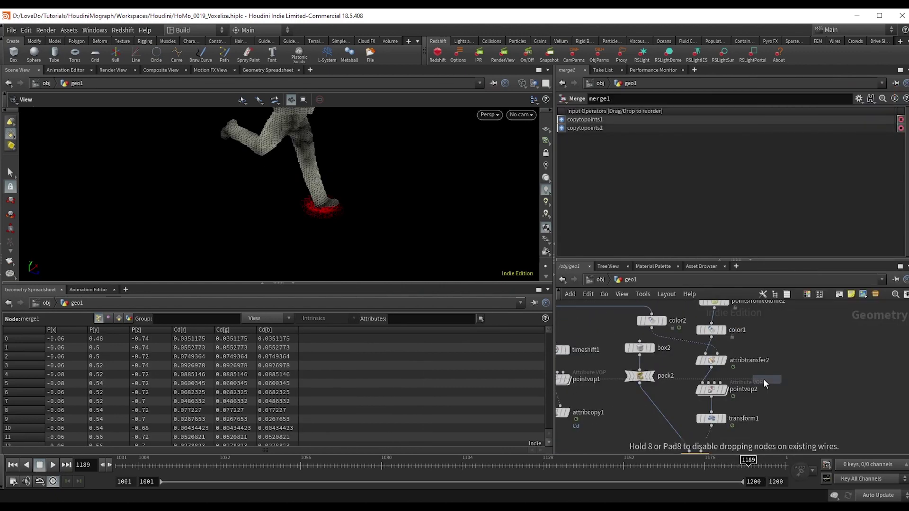
- Insert a Solver between attribtransfer2 and pointvop2, and add a Point VOP inside the solver network
left_click_drag(738, 388, 703, 384)
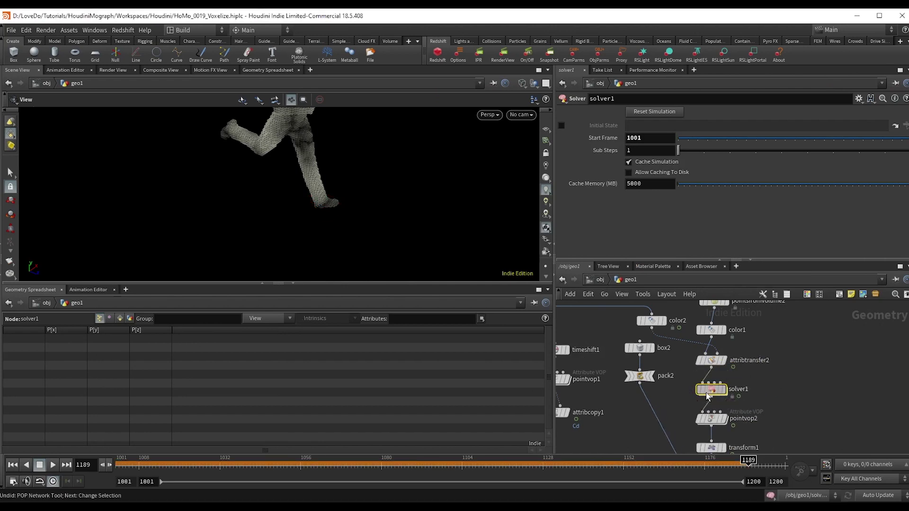
double_click(716, 394)
key("Tab")
type("point vop")
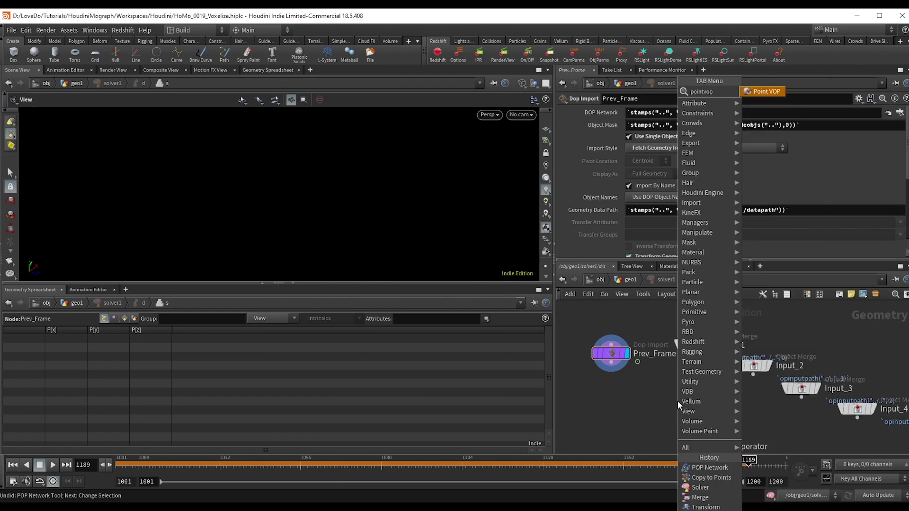
key("Return")
left_click(678, 402)
- Connect Input_1 to the Point VOP's first input and Prev_Frame to its second input, and display the Point VOP
left_click(695, 354)
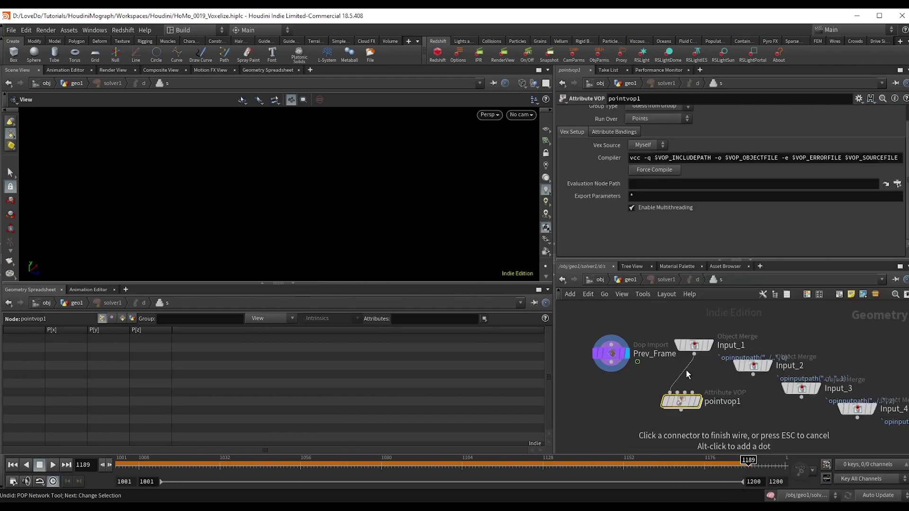
left_click(670, 392)
left_click(677, 392)
left_click(635, 370)
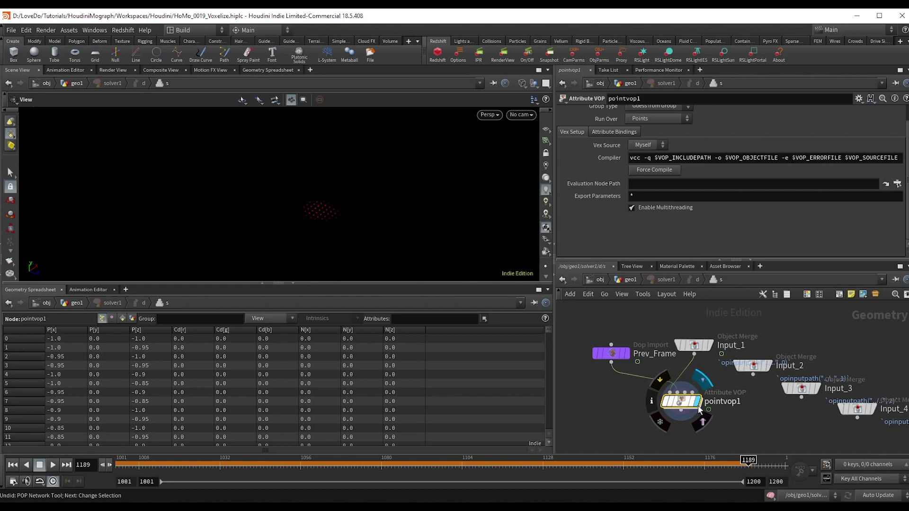
- Add an Import Point Attribute node inside the solver's Point VOP
double_click(682, 401)
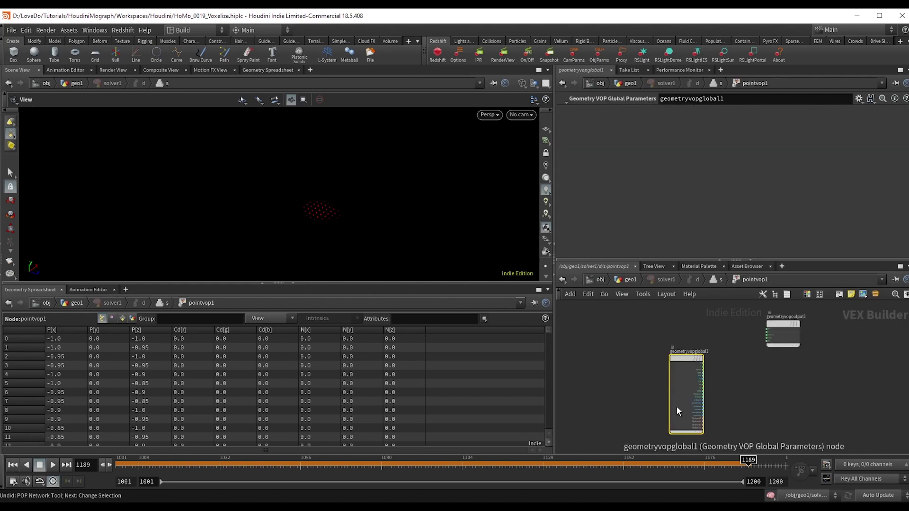
key("Tab")
type("impo po")
key("Return")
left_click(771, 364)
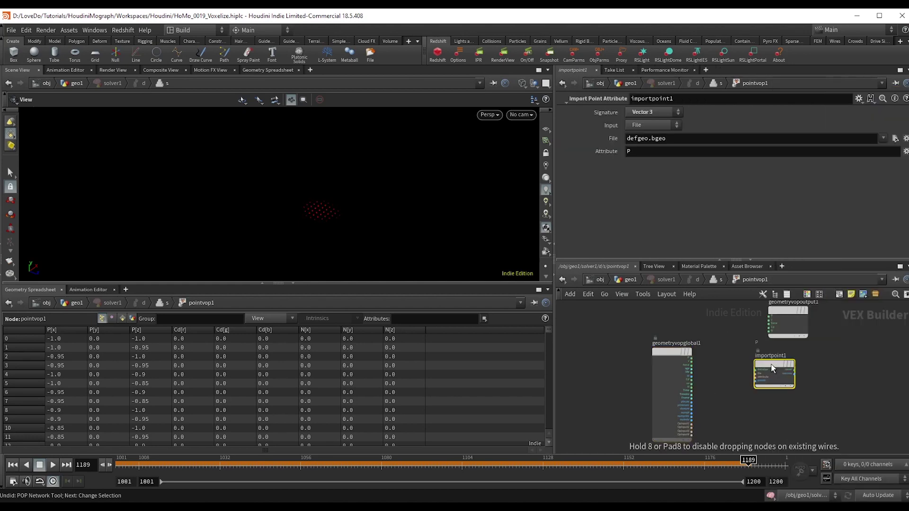
- Set the Import Point Attribute node to read the Cd attribute from Second Input
left_click(654, 125)
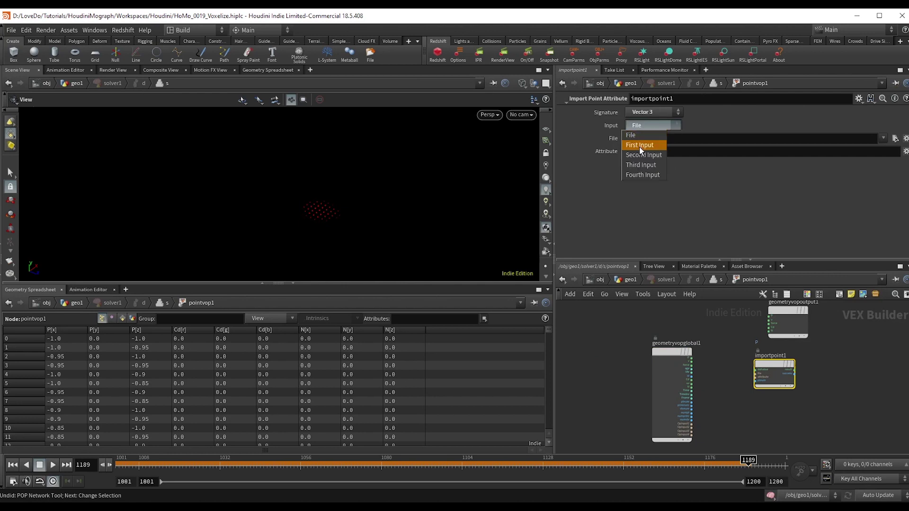
left_click(639, 144)
scroll(753, 386, "up", 2)
double_click(653, 151)
type("Cd")
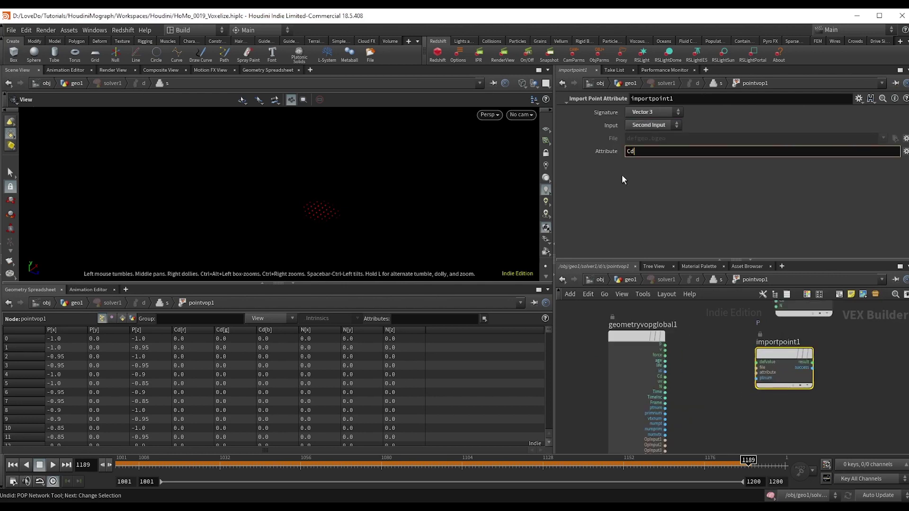
key("Return")
- Connect the global ptnum to the Import Point Attribute's ptnum and move that node next to the global parameters
scroll(752, 393, "up", 1)
left_click(761, 377)
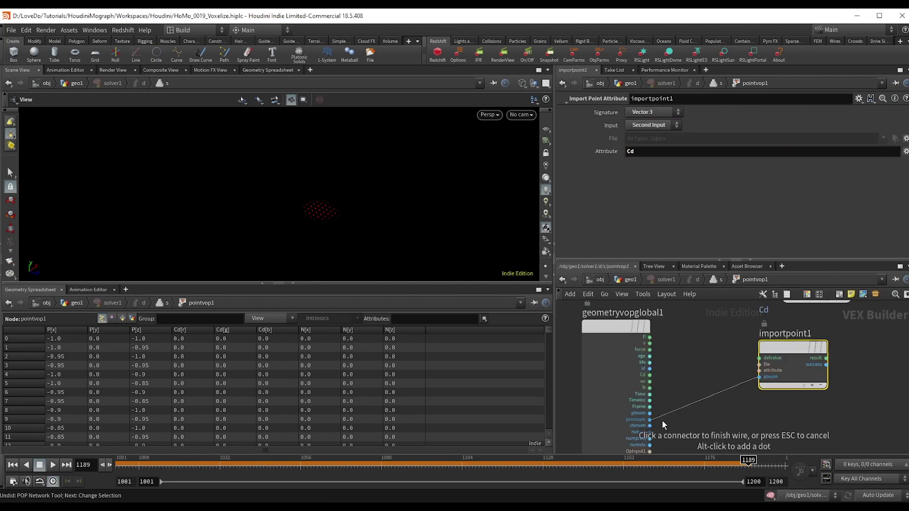
left_click(650, 413)
left_click_drag(796, 355, 727, 410)
scroll(726, 410, "down", 2)
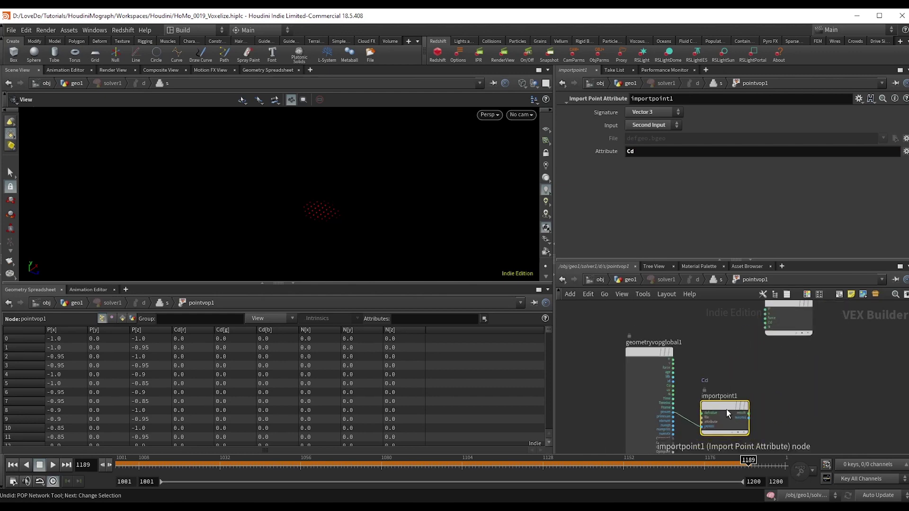
- Place an Add node to the right of the Import Point Attribute node
middle_click_drag(777, 392, 752, 395)
scroll(751, 395, "up", 1)
key("Tab")
type("add")
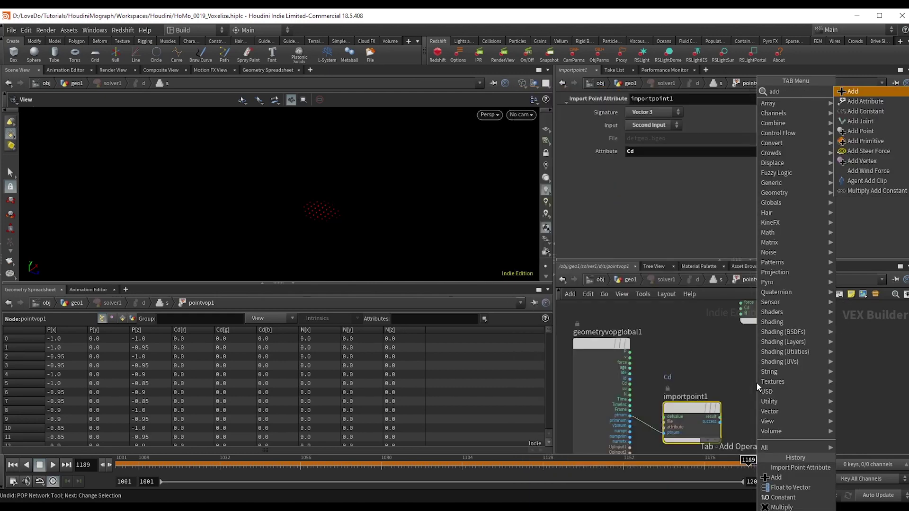
key("Return")
left_click(806, 361)
- Connect the global Cd and the imported Cd result to the Add node's inputs
left_click(806, 361)
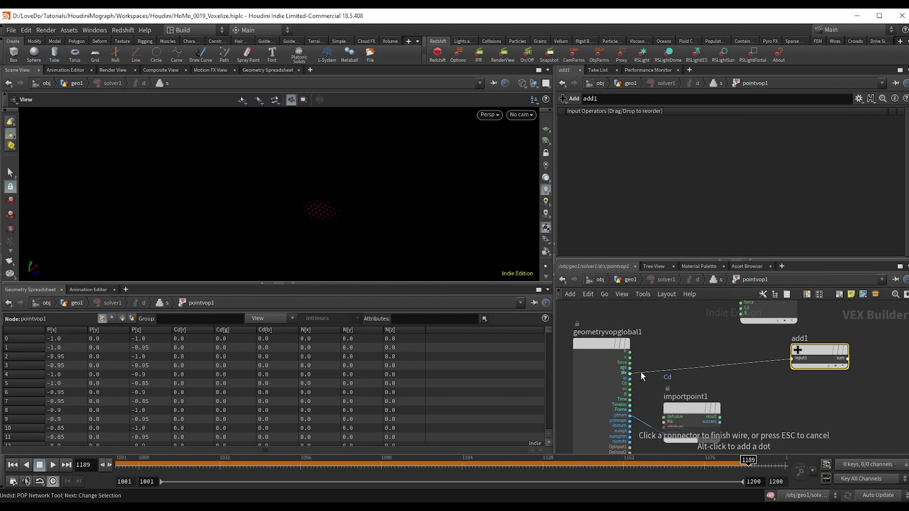
left_click(633, 383)
left_click(798, 366)
left_click(720, 417)
scroll(767, 405, "down", 1)
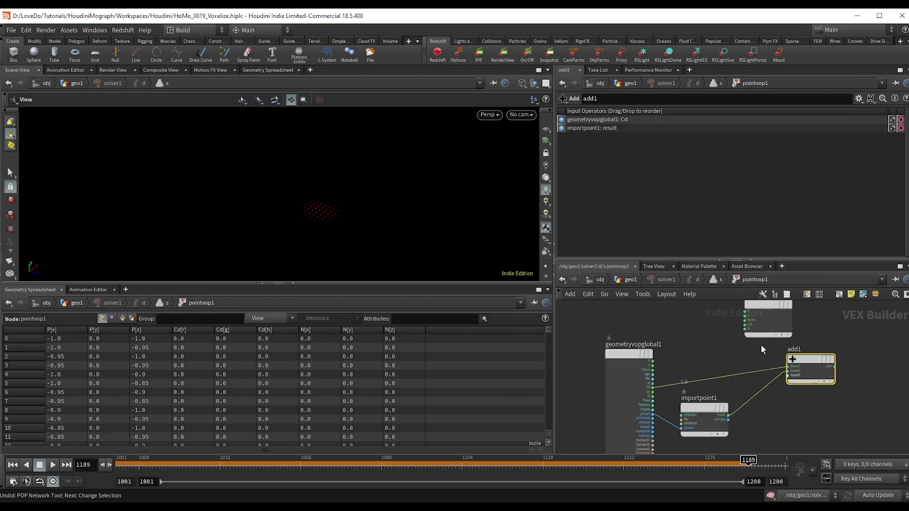
- Move the geometry output node to the right of the Add node and connect the sum to its Cd
left_click_drag(766, 328, 876, 379)
left_click(856, 379)
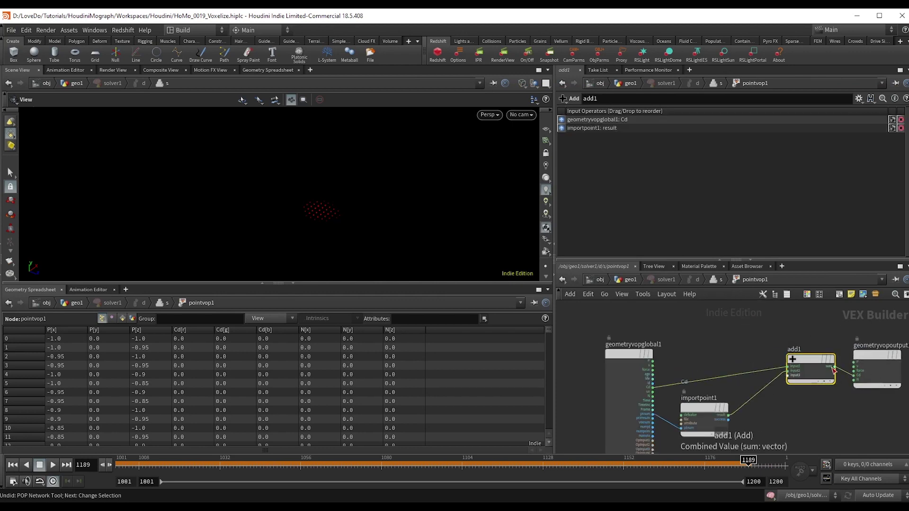
left_click(834, 367)
- Insert a Clamp node between the Add node's sum and the Cd output
key("Tab")
type("clamp")
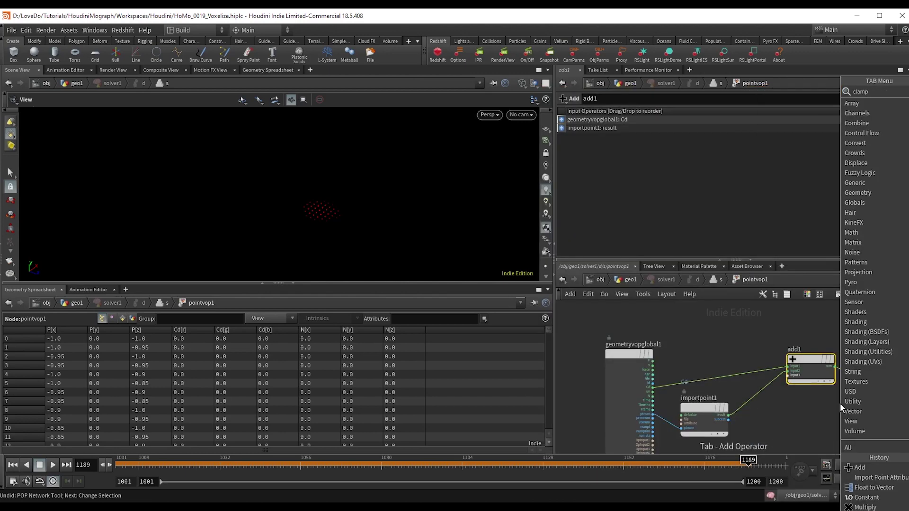
key("Return")
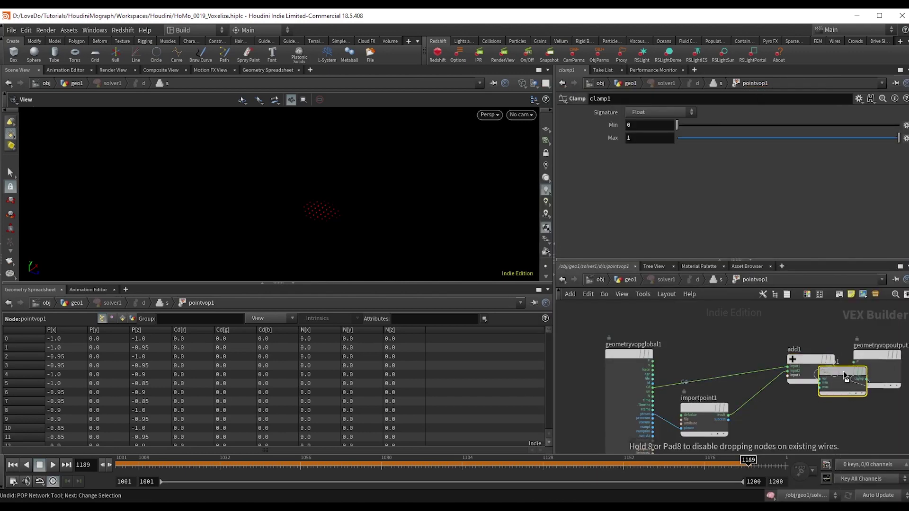
left_click(860, 388)
- Return to the geometry network and view the shaded red trail at frame 1019
left_click(636, 280)
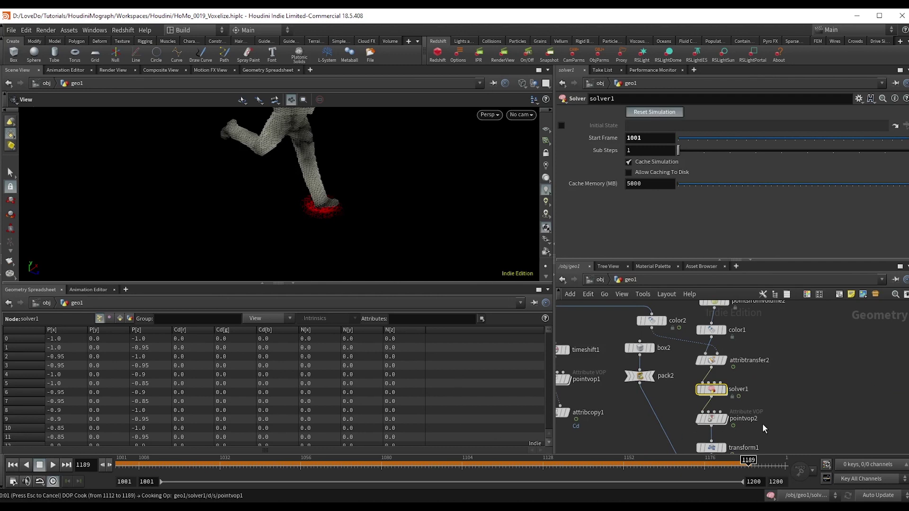
scroll(763, 426, "down", 3)
mouse_move(714, 463)
left_mouse_down()
mouse_move(86, 453)
mouse_move(141, 463)
mouse_move(114, 474)
mouse_move(176, 491)
left_mouse_up()
key("w")
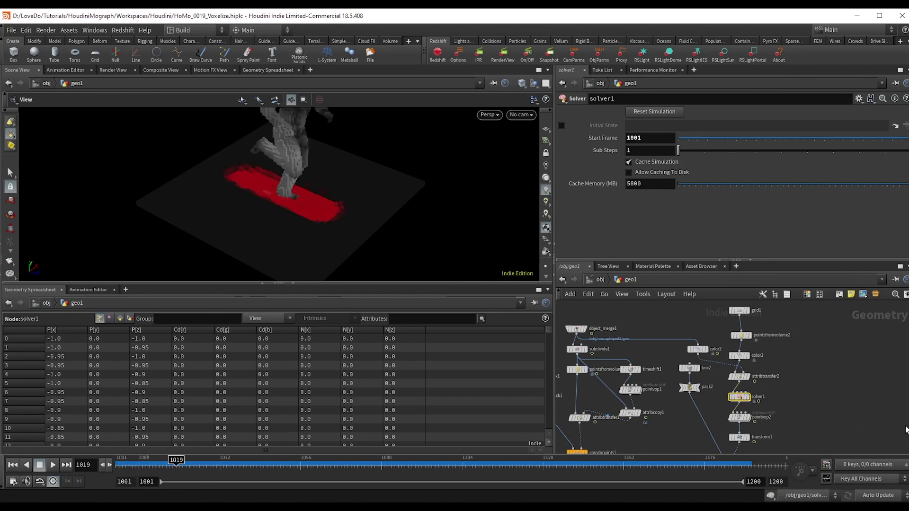
- Reopen the solver's Point VOP and insert a Multiply Constant node between the imported Cd result and the Add node
scroll(765, 399, "up", 3)
double_click(717, 396)
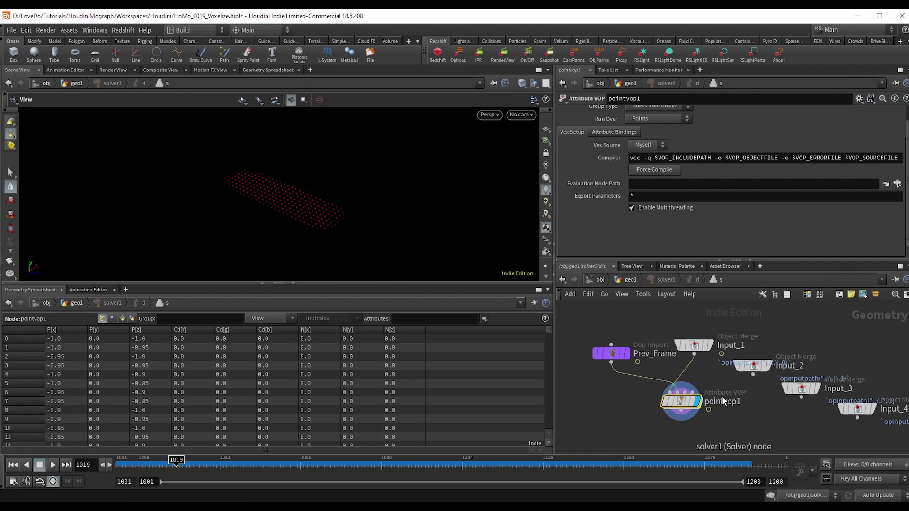
double_click(684, 402)
key("Tab")
type("mult")
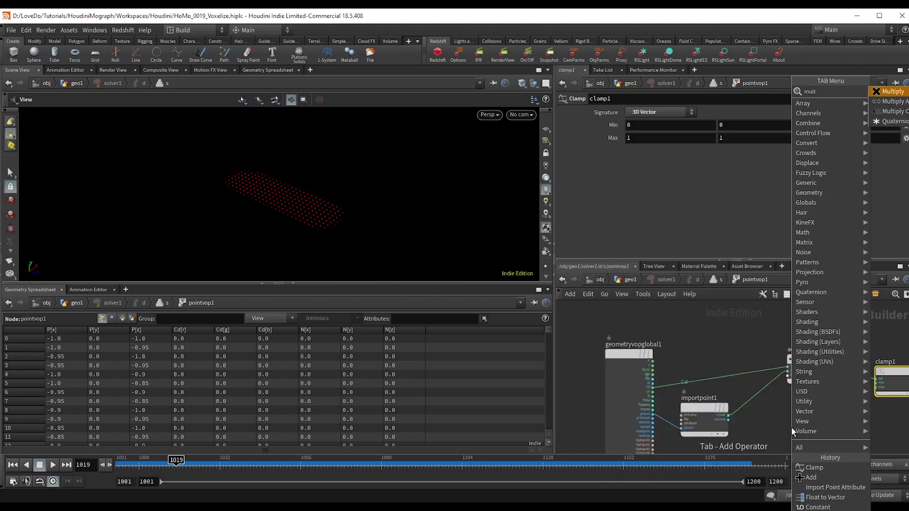
type("c")
key("Return")
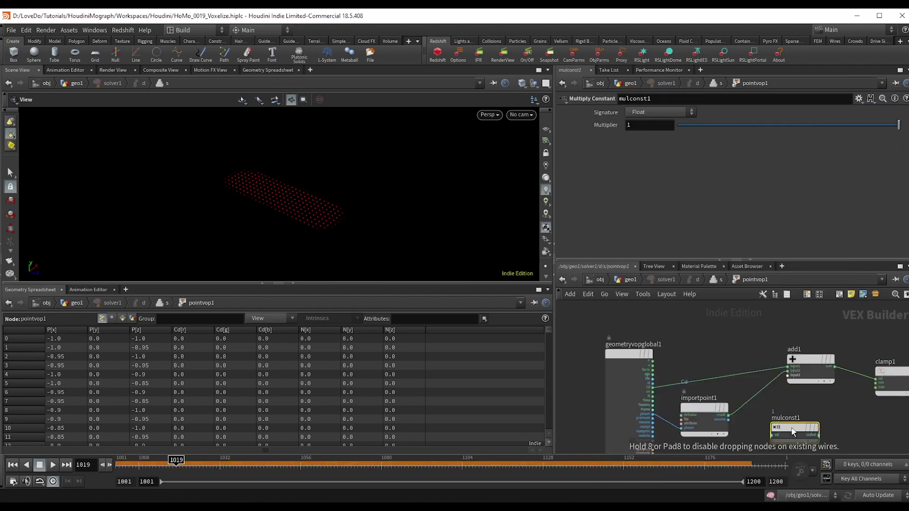
left_click(751, 399)
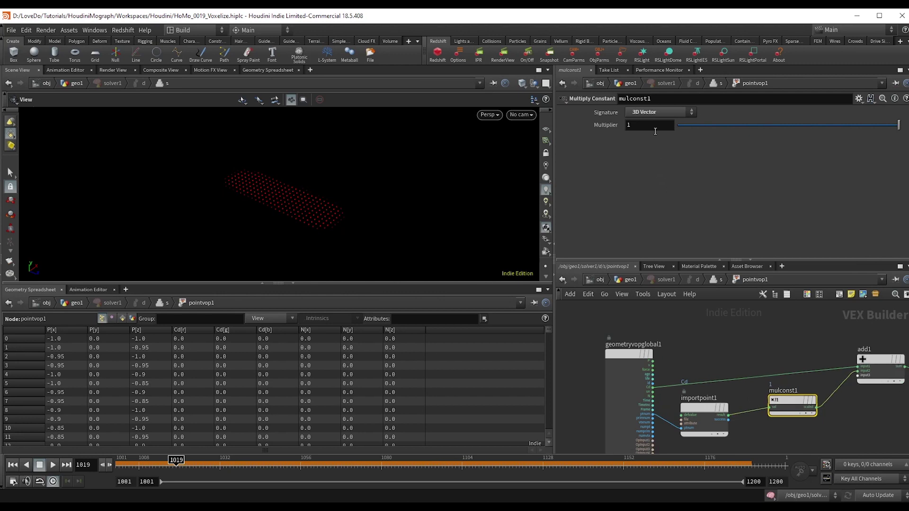
- Set the Multiply Constant's Multiplier to .25
double_click(657, 124)
type(".25")
key("Return")
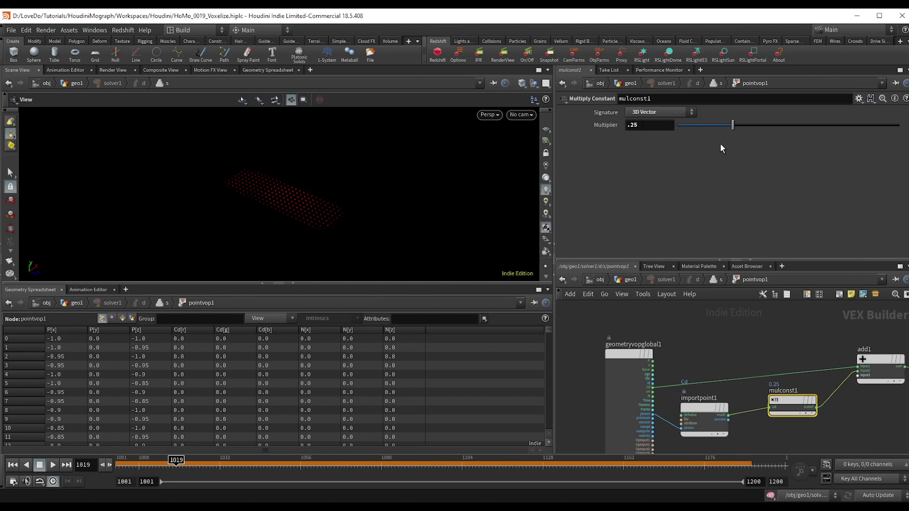
- Reset the solver's simulation from the geometry network and play the animation from frame 1001 with the whole character in view
left_click(628, 280)
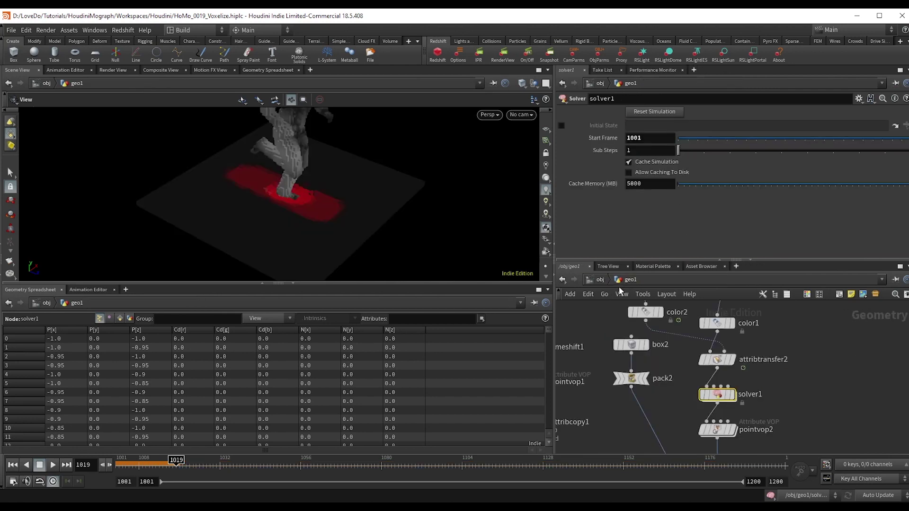
left_click(643, 113)
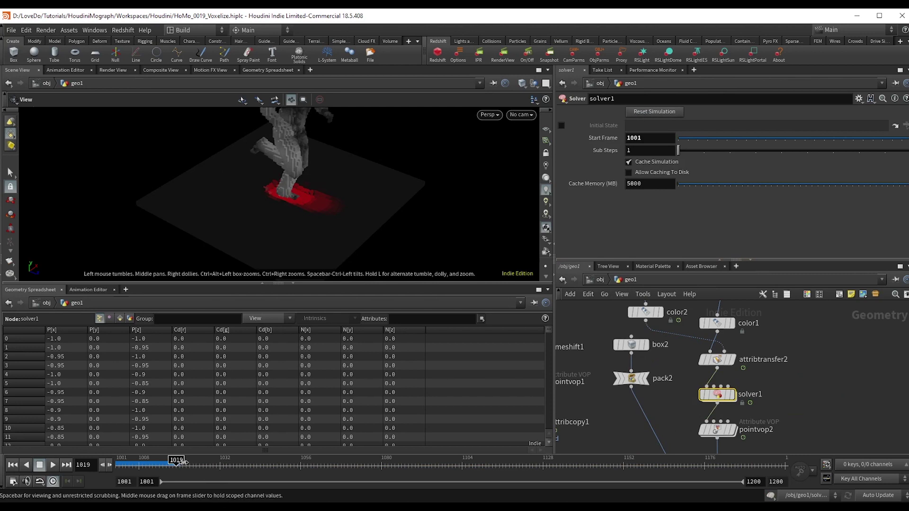
left_click_drag(177, 463, 119, 463)
left_click_drag(286, 236, 293, 213)
right_click_drag(292, 213, 258, 212)
left_click_drag(257, 211, 284, 237)
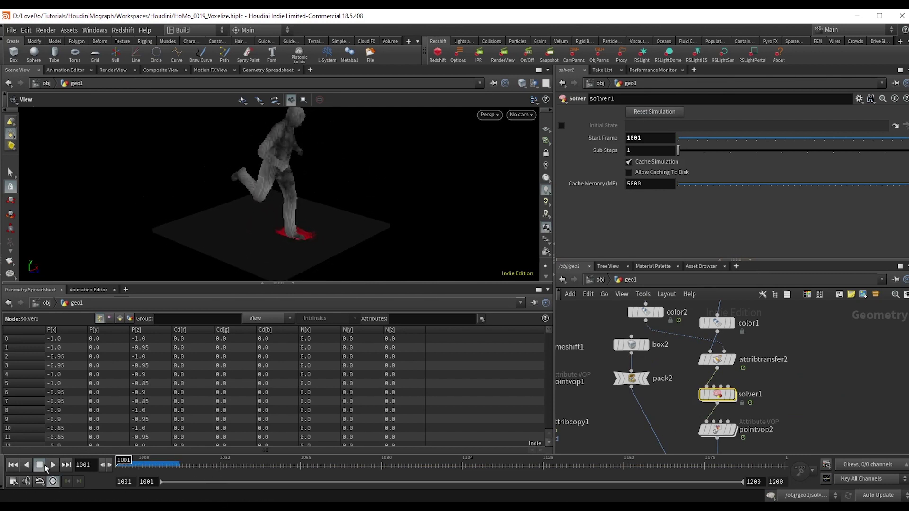
left_click(50, 466)
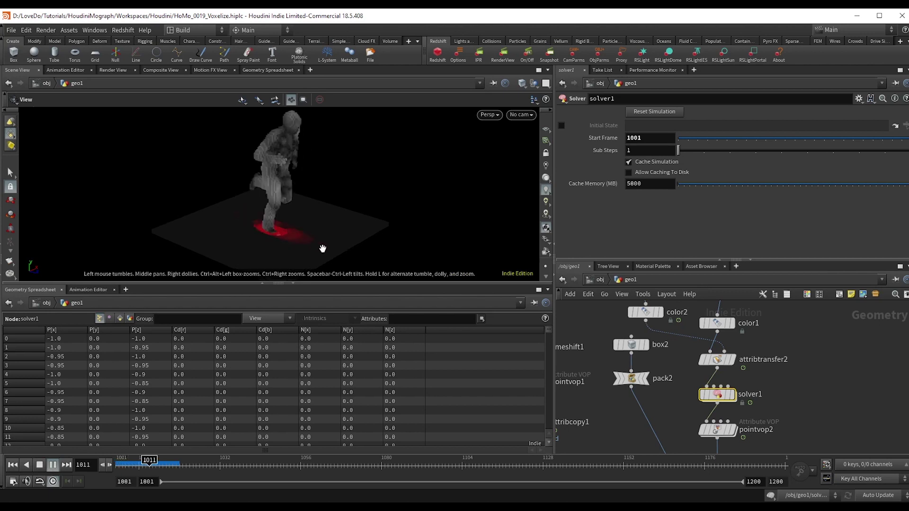